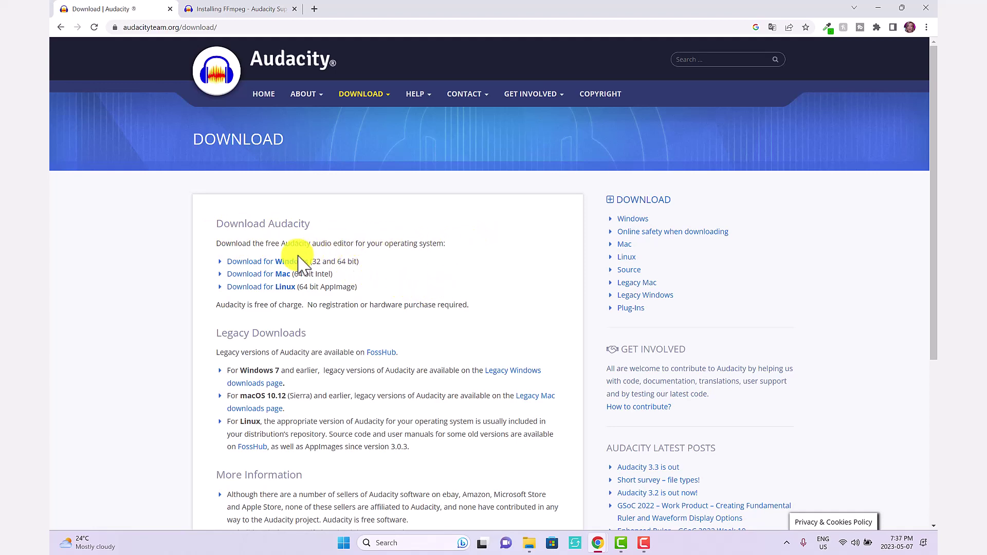
- Open the Audacity Windows download page and confirm via About your PC that the system is 64-bit
{"action": "left_click", "coordinate": [299, 262]}
{"action": "scroll", "coordinate": [375, 209], "scroll_direction": "down", "scroll_amount": 3}
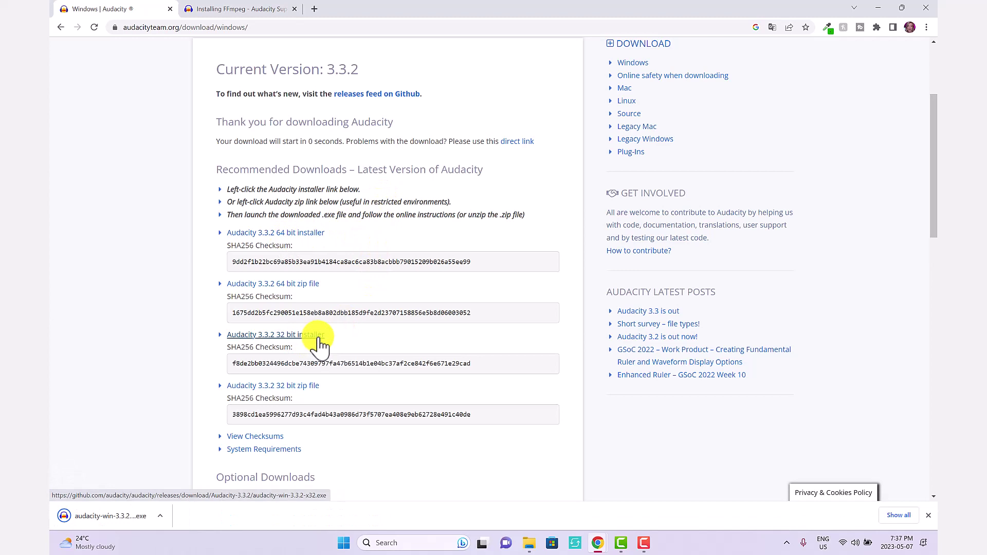
{"action": "left_click", "coordinate": [406, 543]}
{"action": "type", "text": "about your PC"}
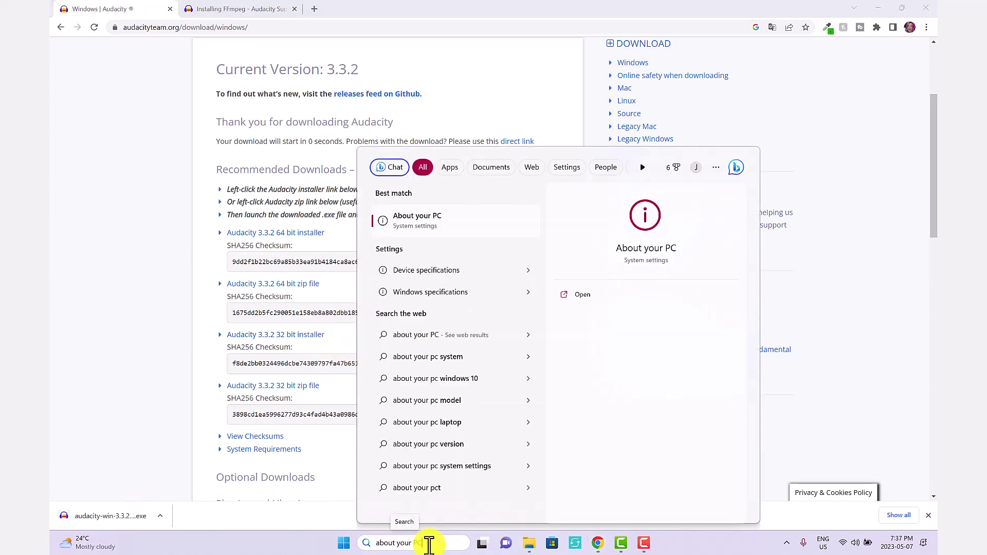
{"action": "left_click", "coordinate": [429, 221]}
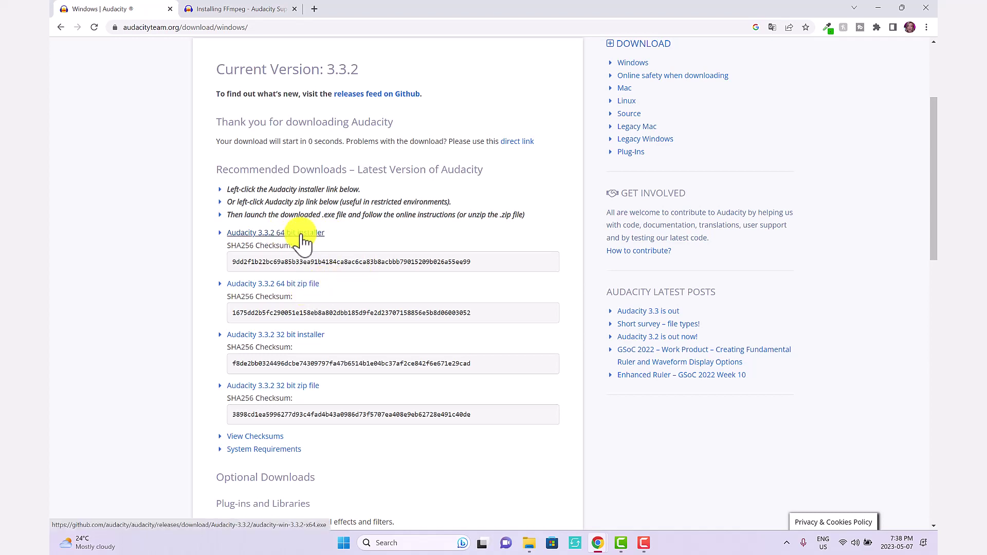
- Download and install the 64-bit Audacity 3.3.2 in English with a desktop shortcut, then launch it
{"action": "left_click", "coordinate": [302, 234]}
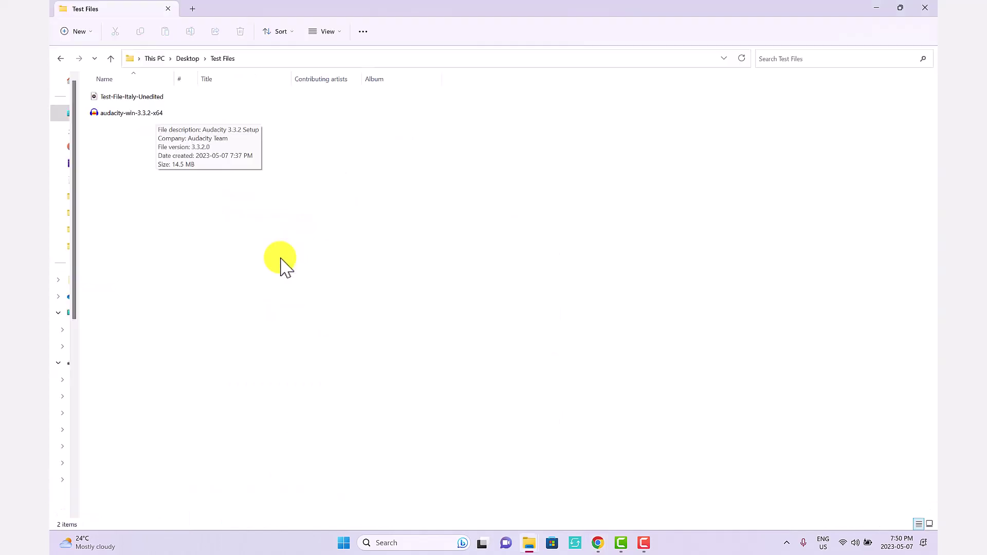
{"action": "left_click", "coordinate": [166, 115]}
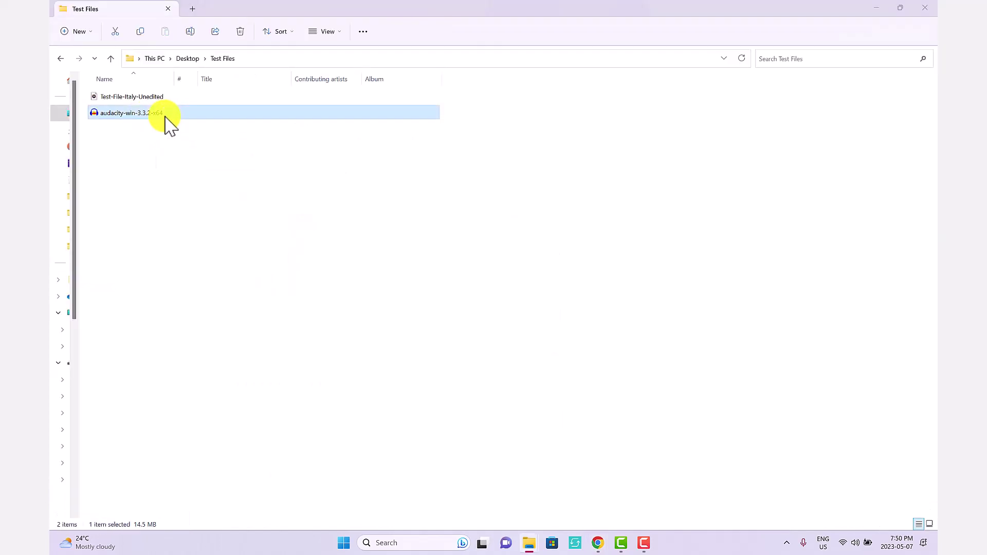
{"action": "double_click", "coordinate": [165, 115]}
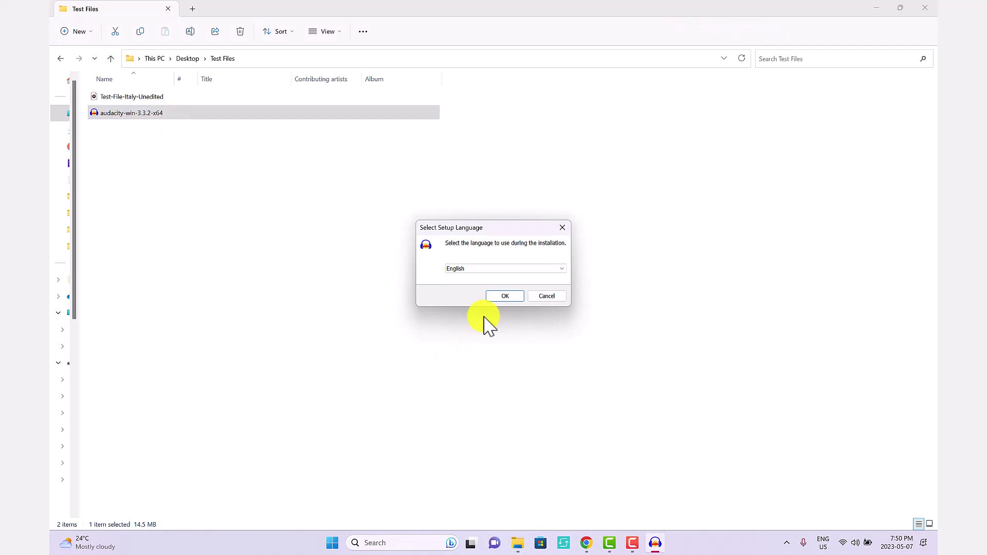
{"action": "left_click", "coordinate": [504, 296]}
{"action": "left_click", "coordinate": [552, 349]}
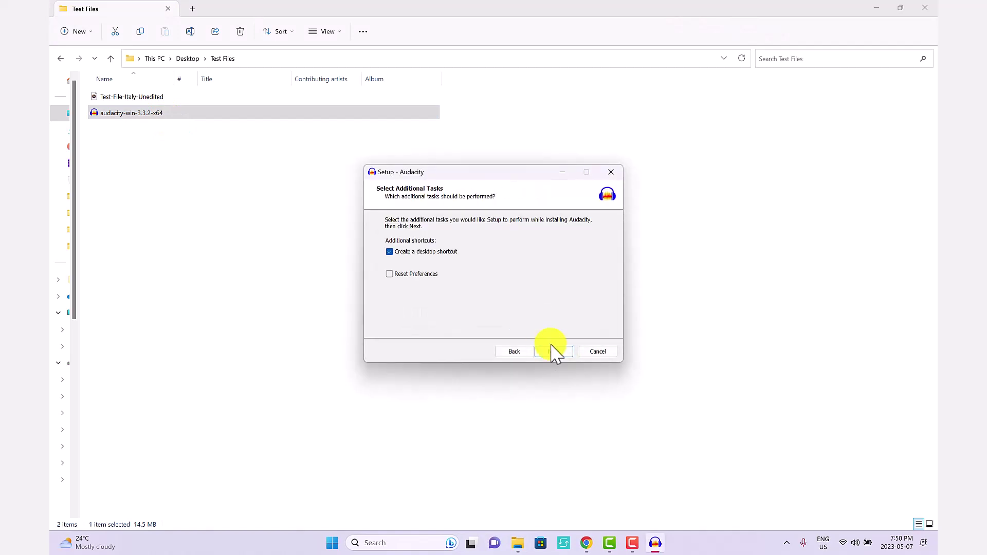
{"action": "left_click", "coordinate": [552, 351]}
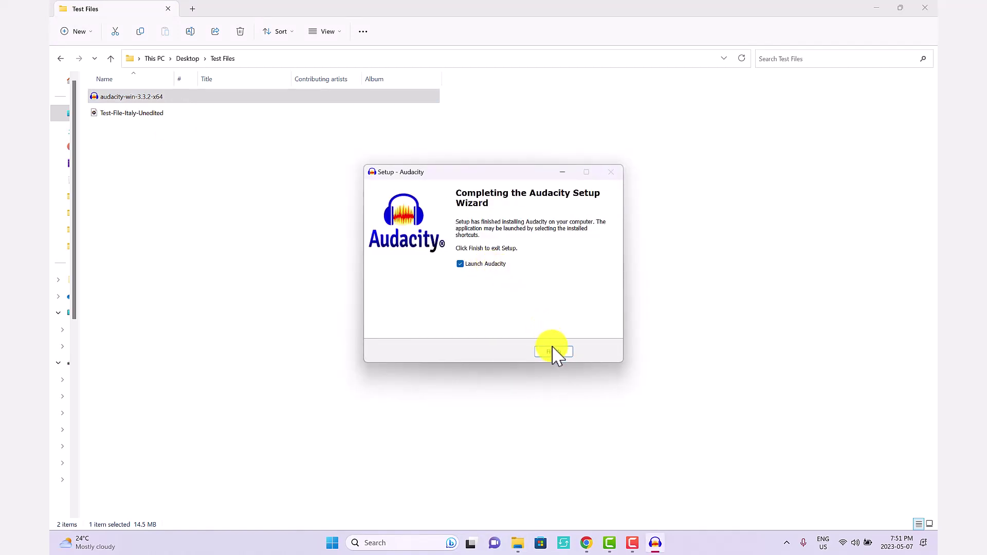
{"action": "left_click", "coordinate": [553, 351]}
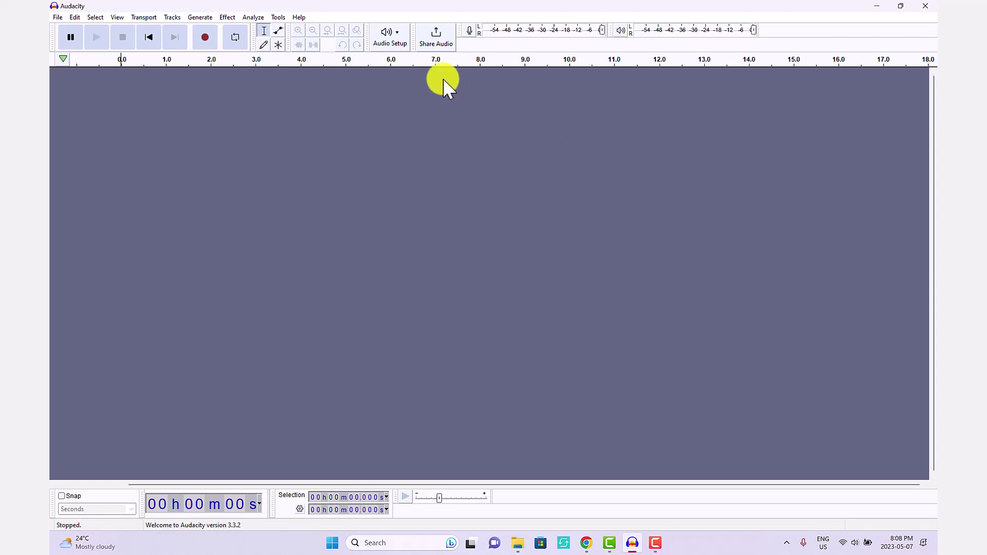
- Switch the Audio Setup playback device to Headphones (Realtek(R) Audio) and double-check the choice
{"action": "left_click", "coordinate": [403, 43]}
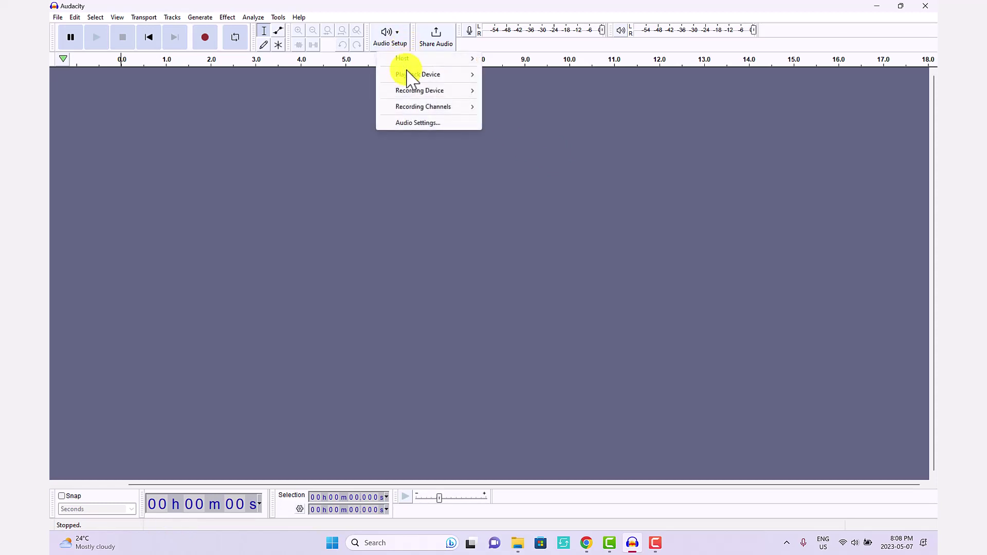
{"action": "mouse_move", "coordinate": [434, 74]}
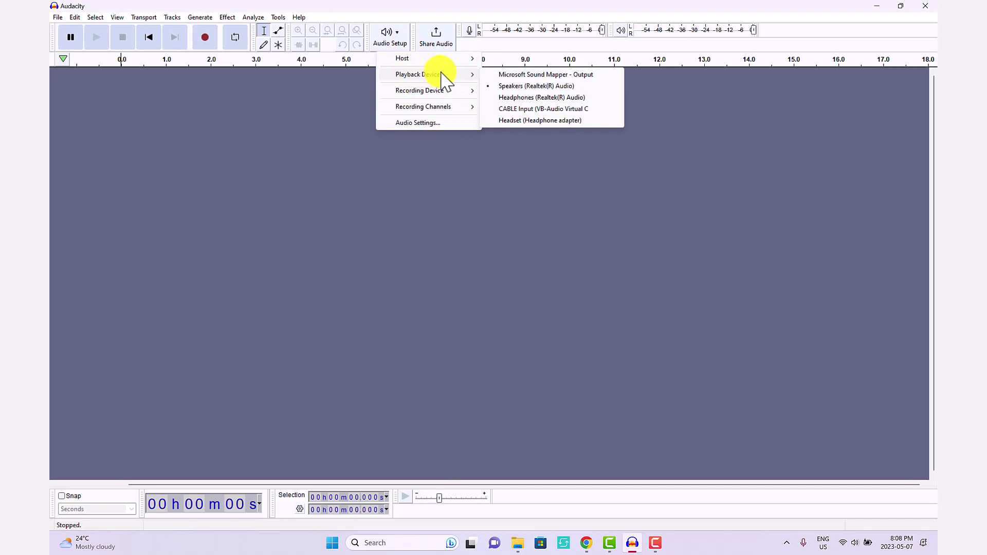
{"action": "left_click", "coordinate": [507, 98]}
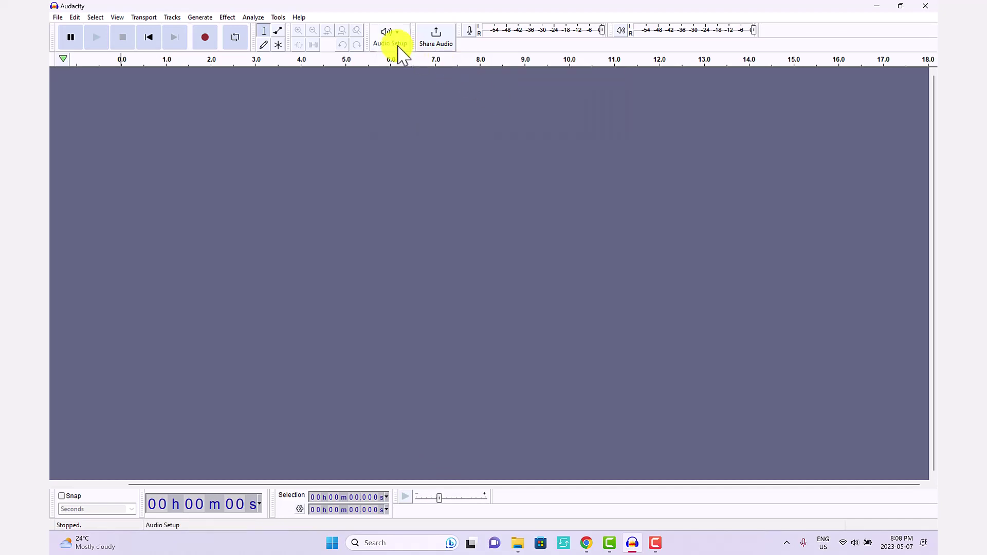
{"action": "left_click", "coordinate": [400, 50]}
{"action": "mouse_move", "coordinate": [467, 76]}
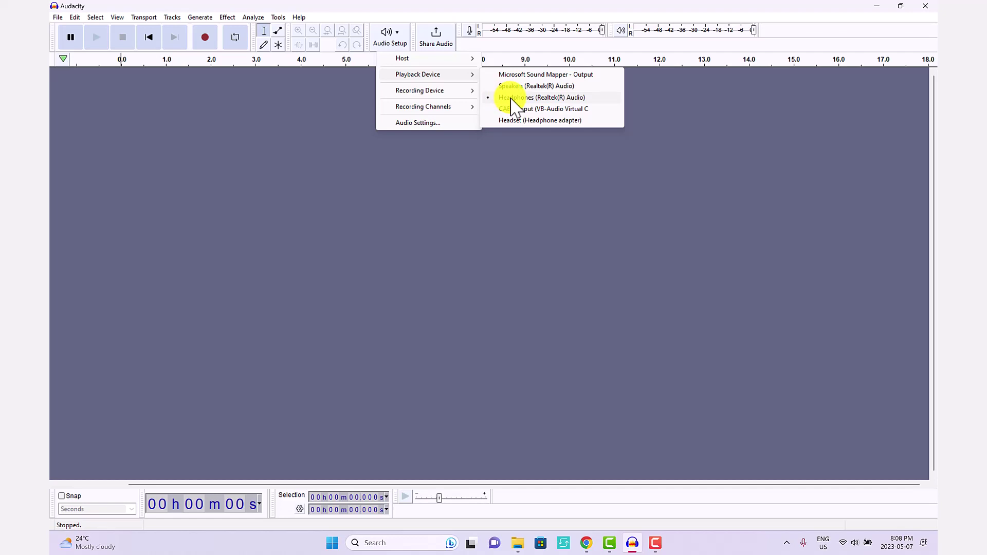
{"action": "left_click", "coordinate": [610, 95]}
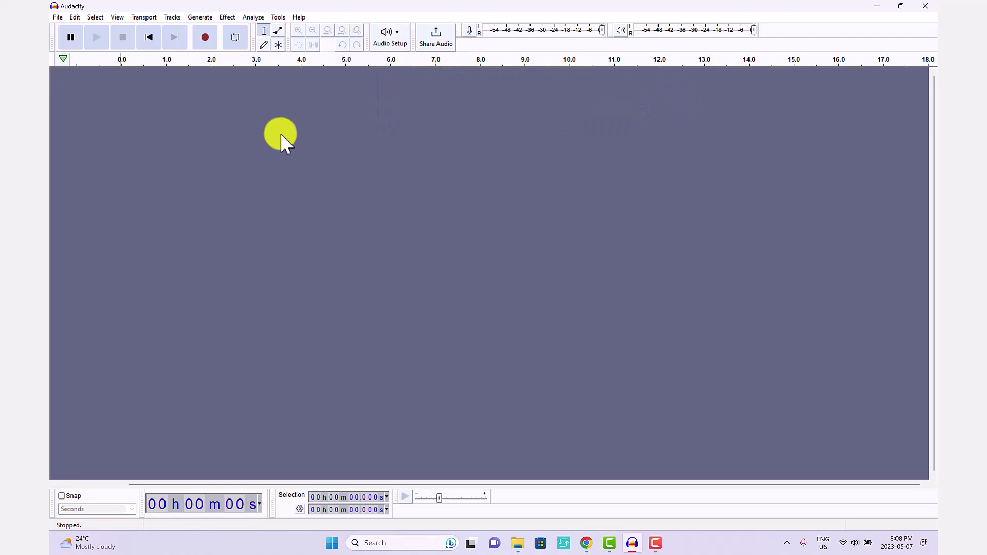
- Open Test-File-Italy-Unedited from the Test Files folder
{"action": "left_click", "coordinate": [58, 17]}
{"action": "left_click", "coordinate": [70, 37]}
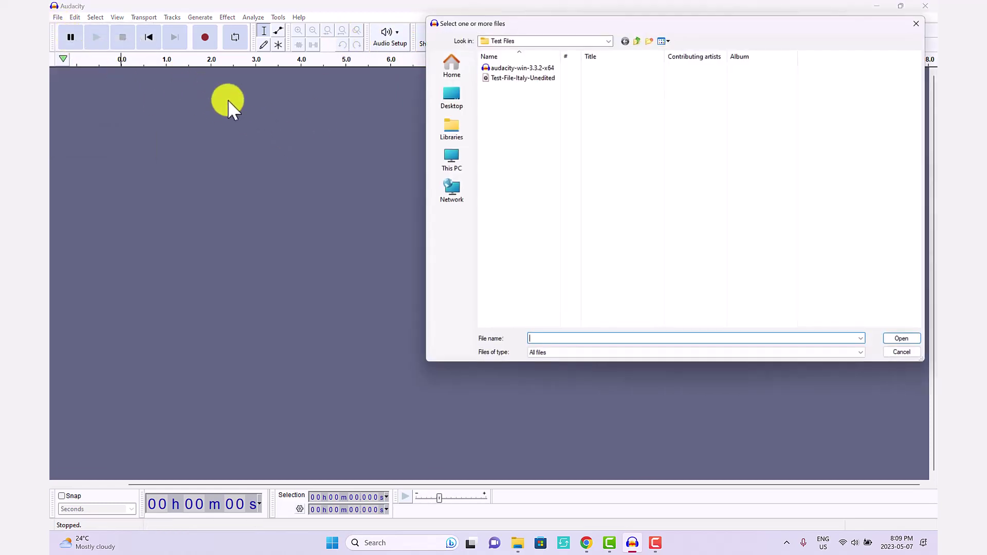
{"action": "double_click", "coordinate": [522, 78]}
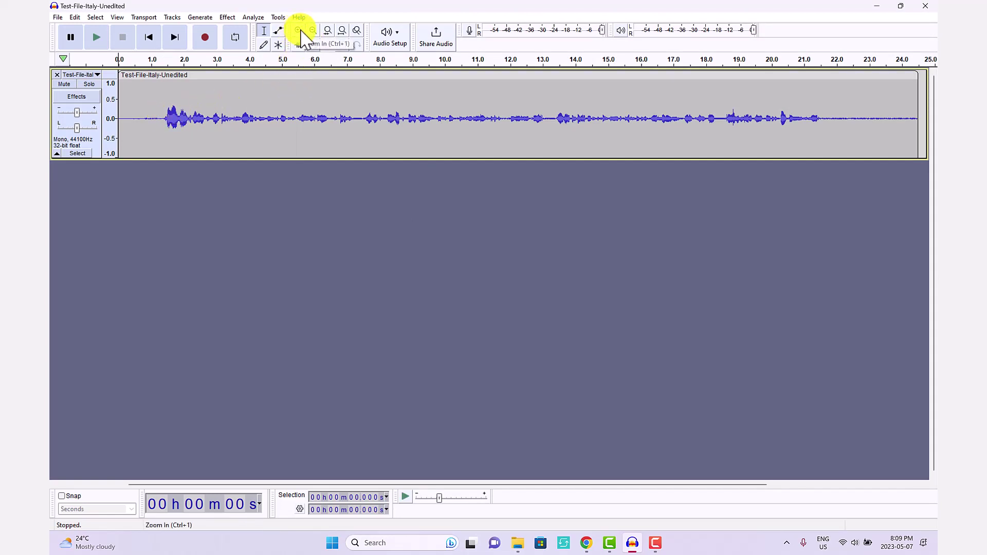
- Zoom in twice to the first six seconds and select the quiet lead-in
{"action": "left_click", "coordinate": [299, 32]}
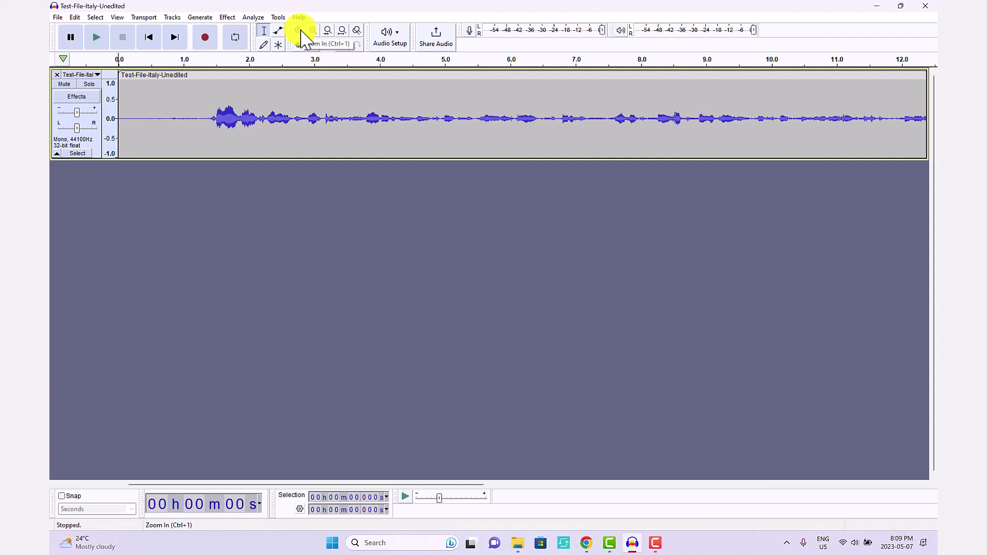
{"action": "left_click", "coordinate": [299, 32]}
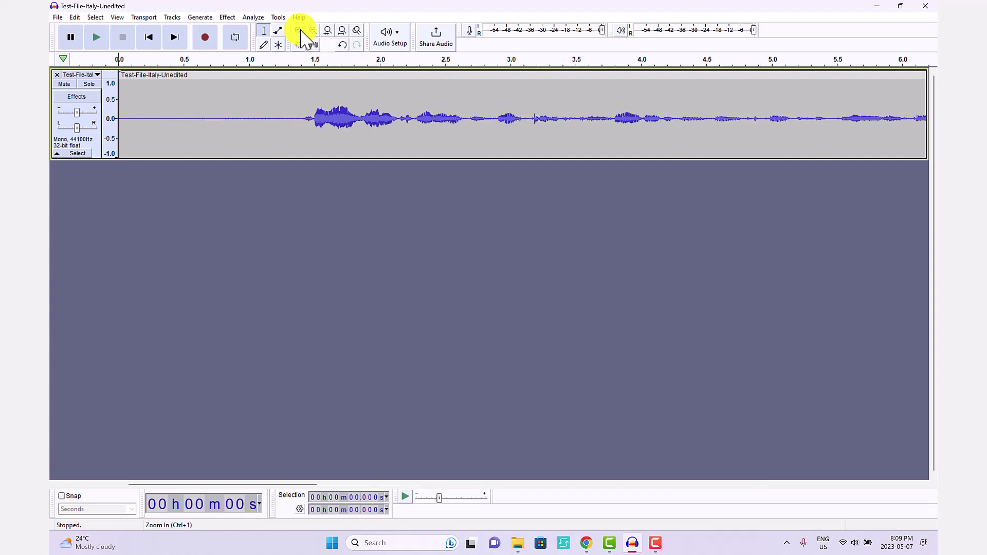
{"action": "left_click_drag", "start_coordinate": [295, 107], "coordinate": [114, 117]}
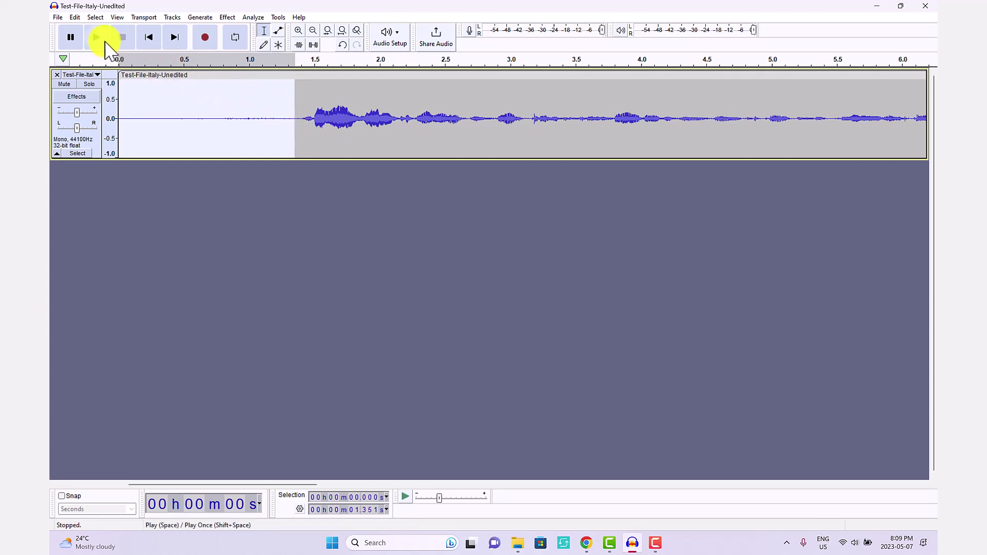
- Play the opening, stop near 1.3 s, then select the whole 24.5-second track
{"action": "left_click", "coordinate": [103, 42]}
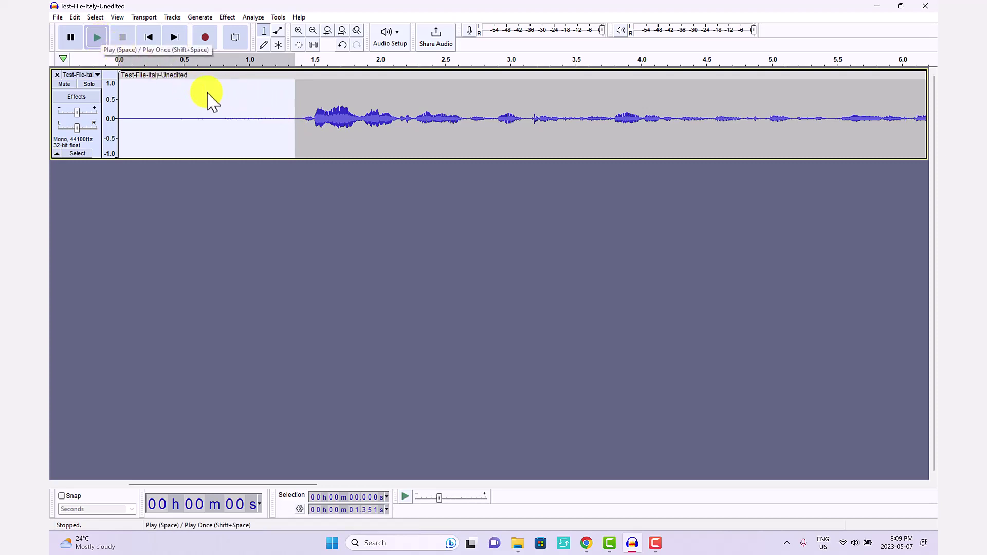
{"action": "left_click", "coordinate": [291, 127]}
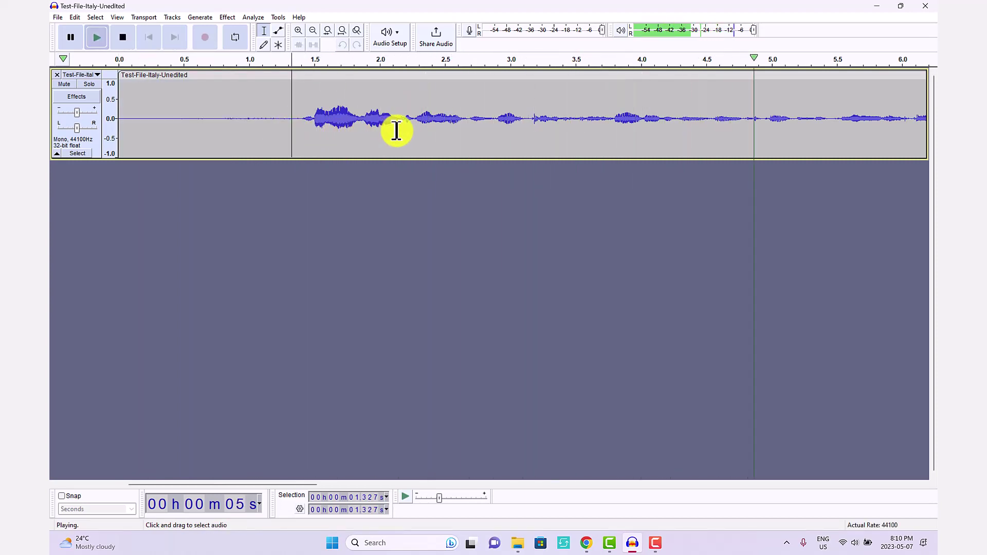
{"action": "key", "text": "space"}
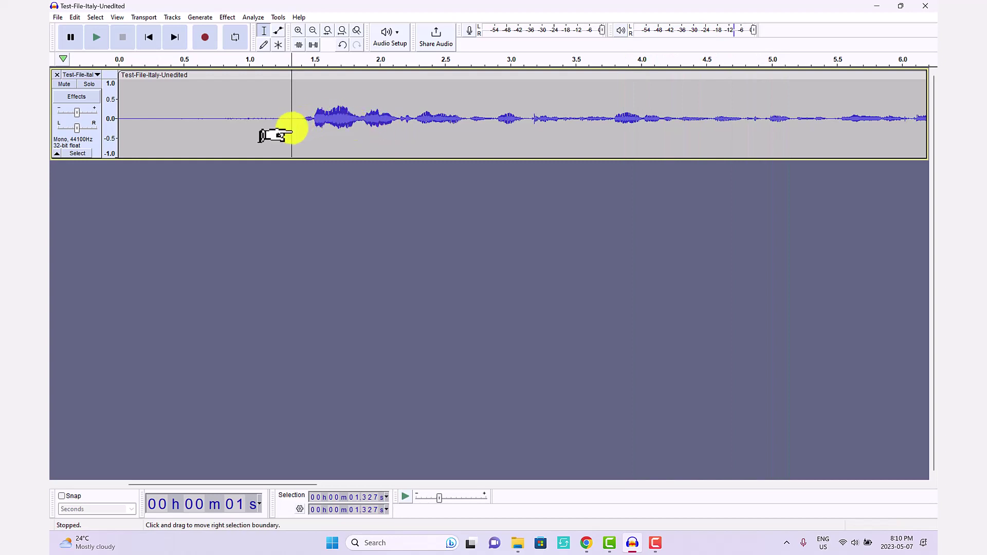
{"action": "left_click", "coordinate": [183, 118]}
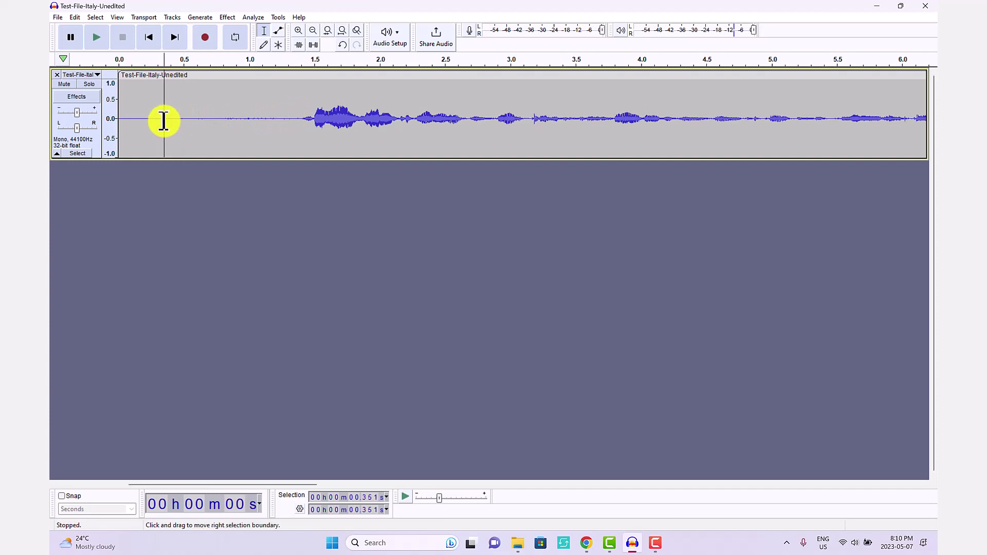
{"action": "key", "text": "ctrl+a"}
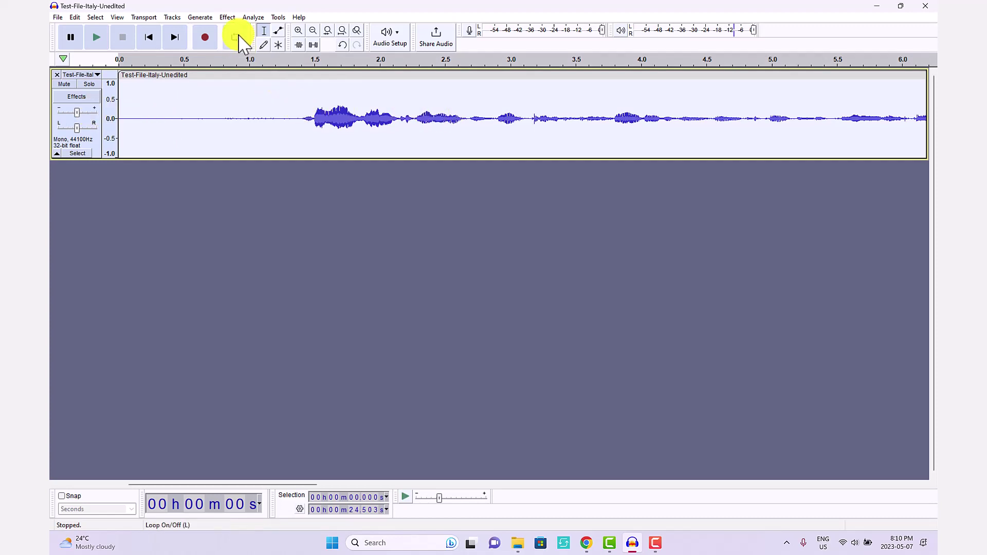
- Apply Amplify with New Peak Amplitude -3 dB (amplification 6.48 dB) to the whole track
{"action": "left_click", "coordinate": [229, 17]}
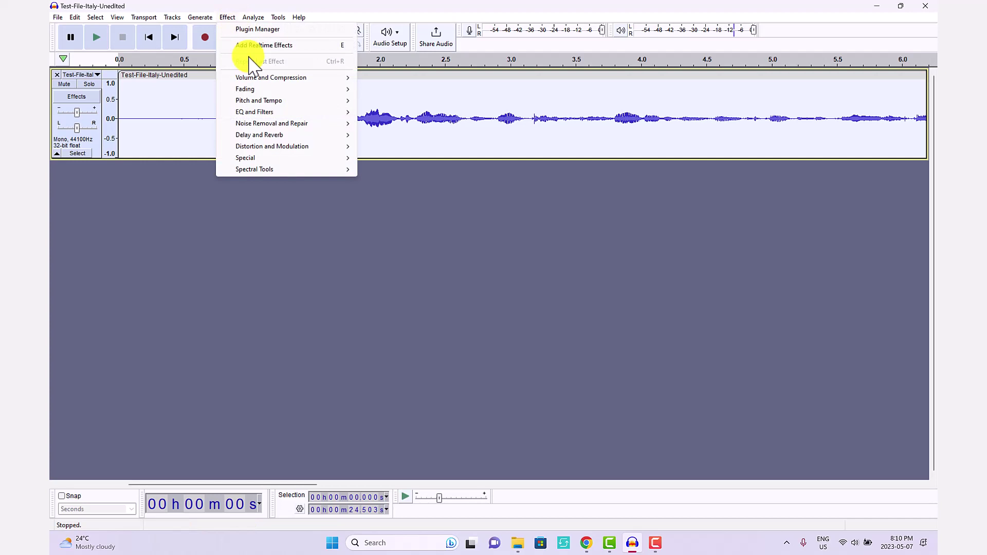
{"action": "mouse_move", "coordinate": [267, 80]}
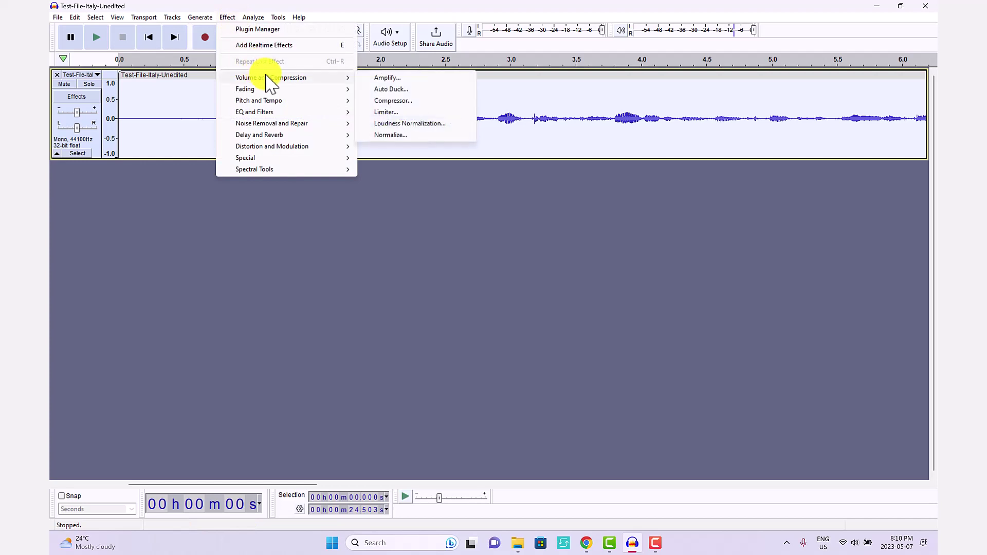
{"action": "left_click", "coordinate": [384, 78]}
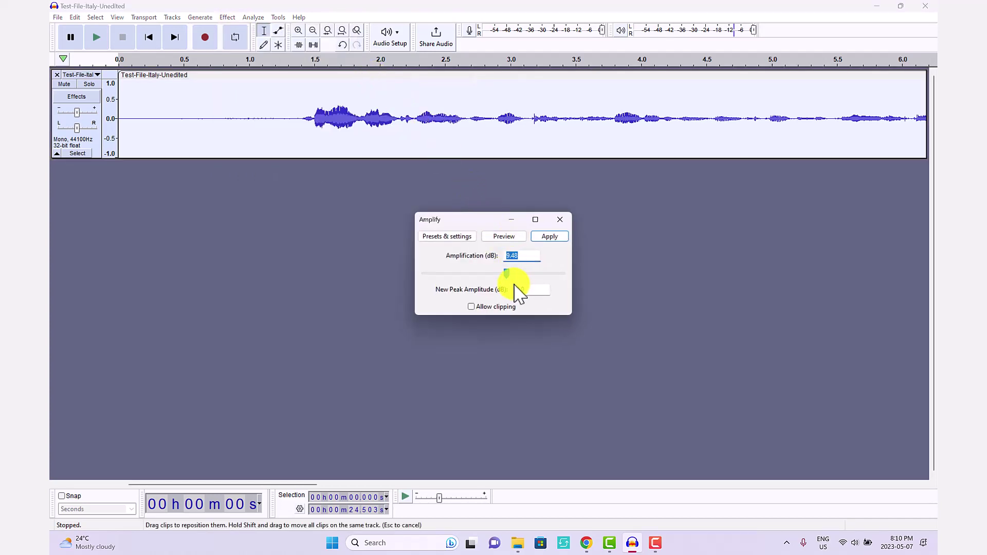
{"action": "left_click_drag", "start_coordinate": [510, 272], "coordinate": [503, 271]}
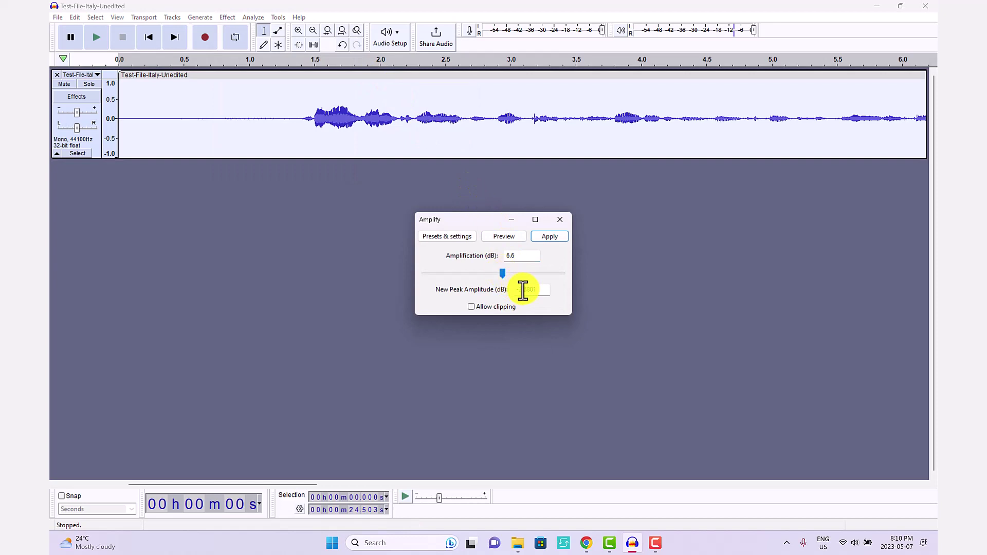
{"action": "double_click", "coordinate": [532, 288]}
{"action": "type", "text": "3"}
{"action": "left_click", "coordinate": [522, 257]}
{"action": "left_click", "coordinate": [549, 237]}
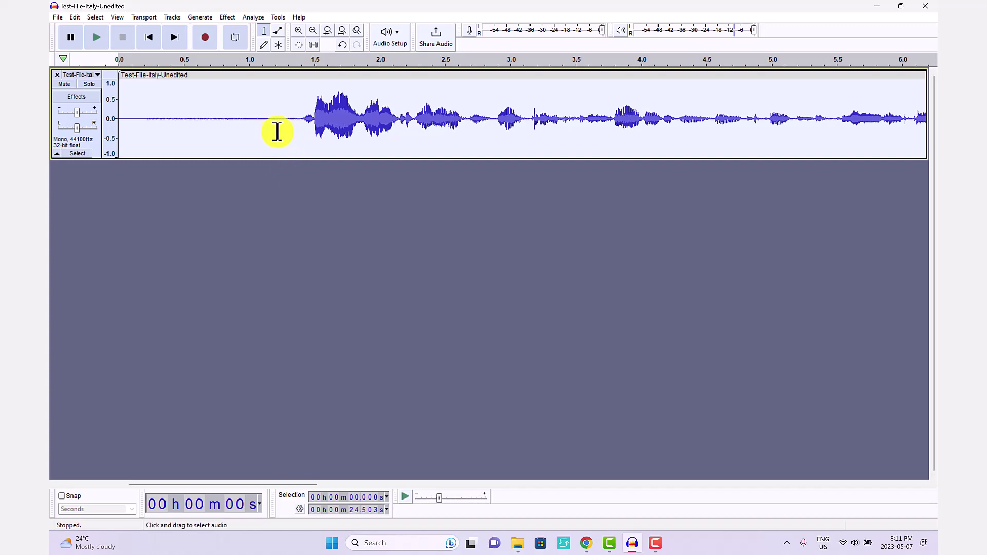
- Select and play the silent lead-in, refining the selection to about 0–1.327 s
{"action": "left_click_drag", "start_coordinate": [286, 131], "coordinate": [133, 127]}
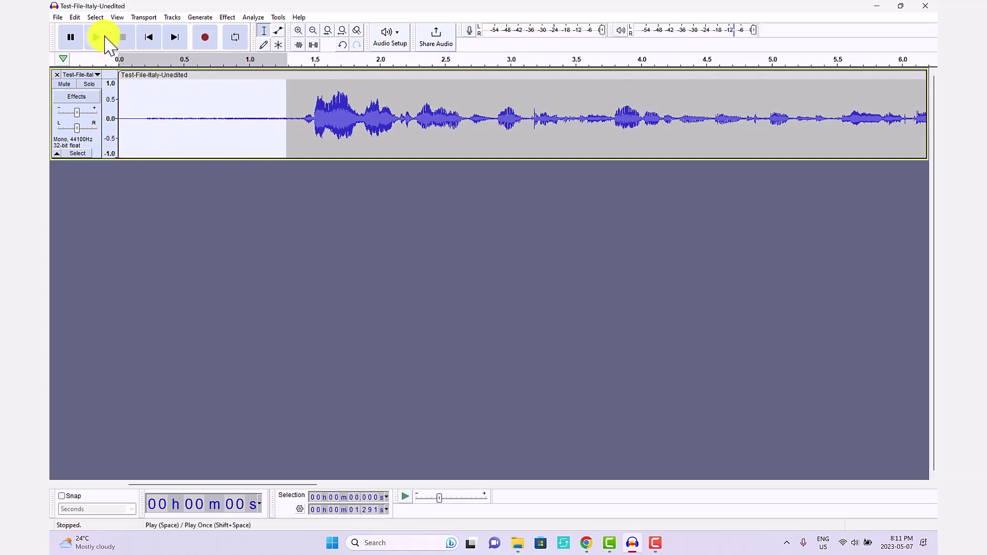
{"action": "left_click", "coordinate": [102, 37]}
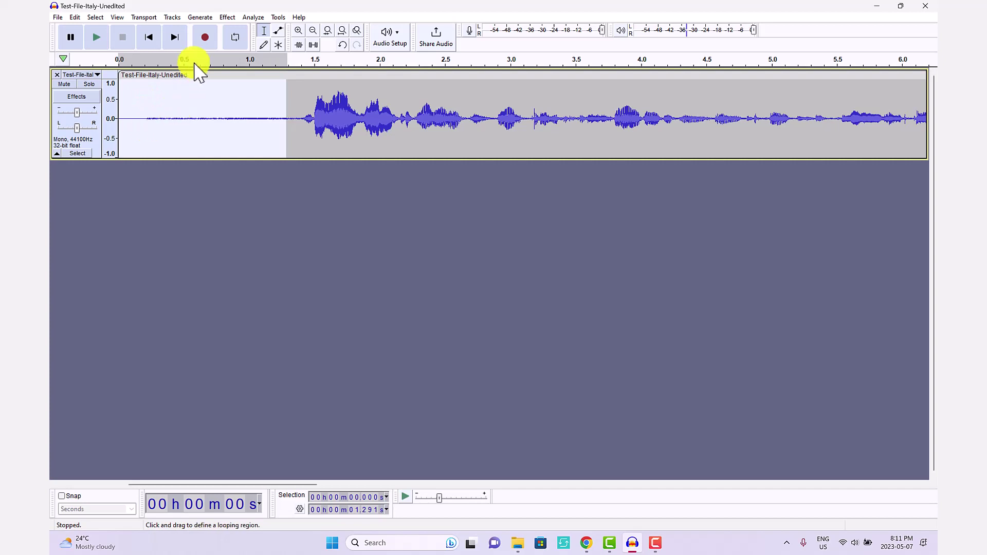
{"action": "left_click_drag", "start_coordinate": [286, 102], "coordinate": [135, 111]}
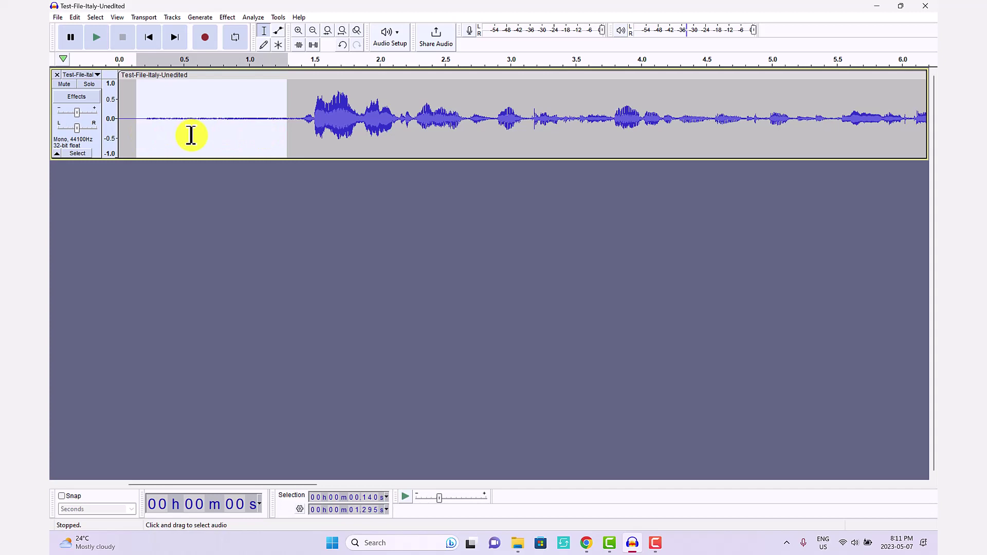
{"action": "left_click", "coordinate": [257, 133]}
{"action": "left_click_drag", "start_coordinate": [291, 123], "coordinate": [90, 125]}
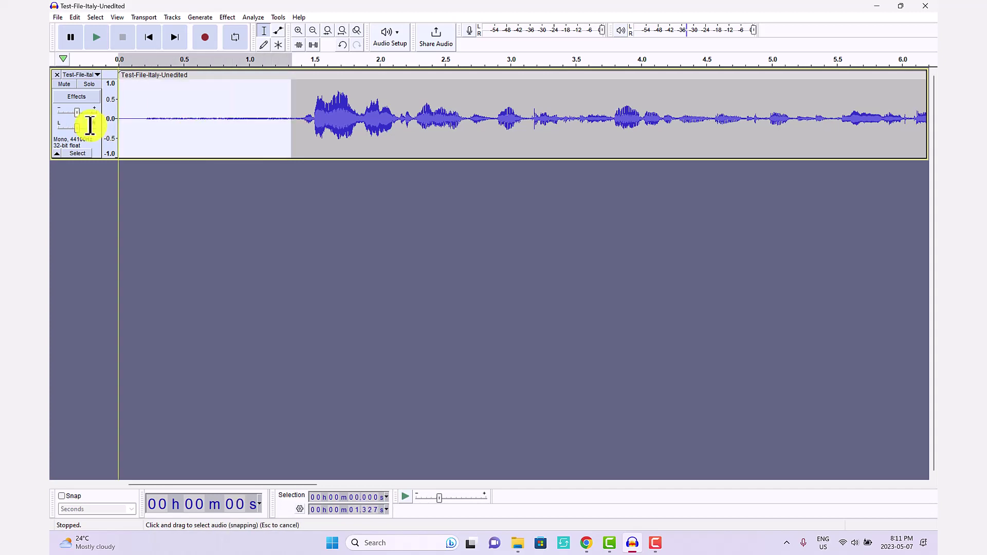
{"action": "left_click", "coordinate": [306, 477]}
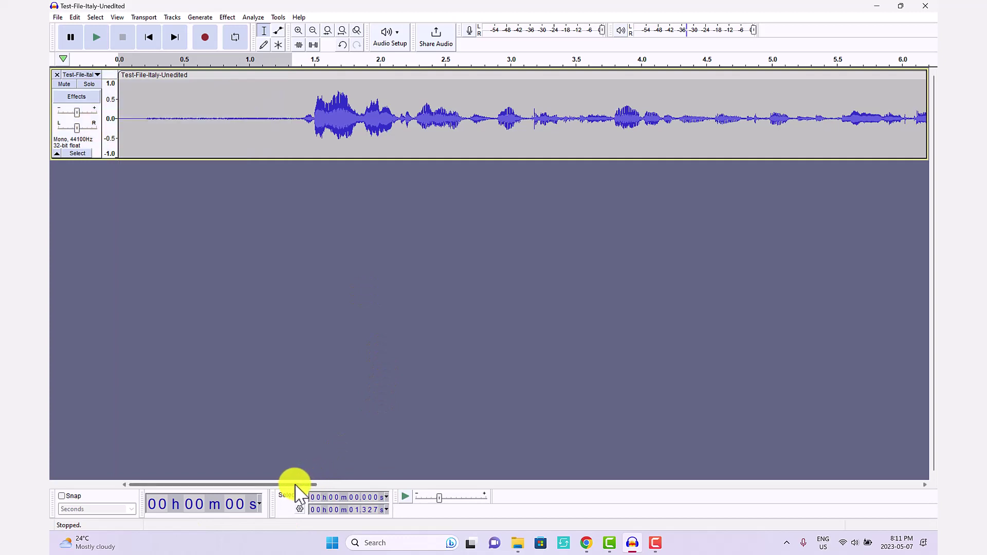
{"action": "left_click_drag", "start_coordinate": [295, 485], "coordinate": [570, 488]}
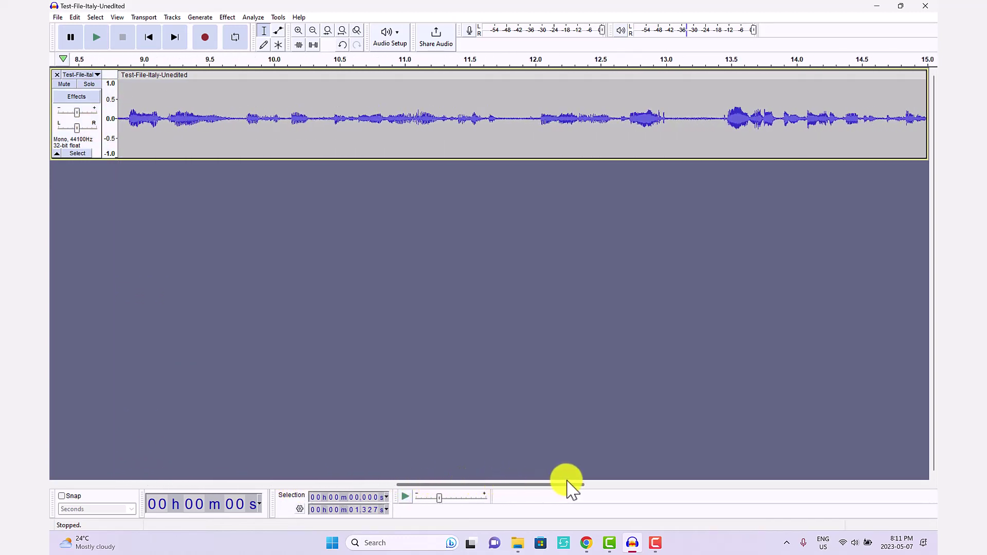
- Audition the quiet gaps near 13.1–13.4 s and 11.75–12.0 s, then reselect 0–1.343 s
{"action": "left_click", "coordinate": [672, 126]}
{"action": "key", "text": "space"}
{"action": "left_click_drag", "start_coordinate": [718, 123], "coordinate": [674, 139]}
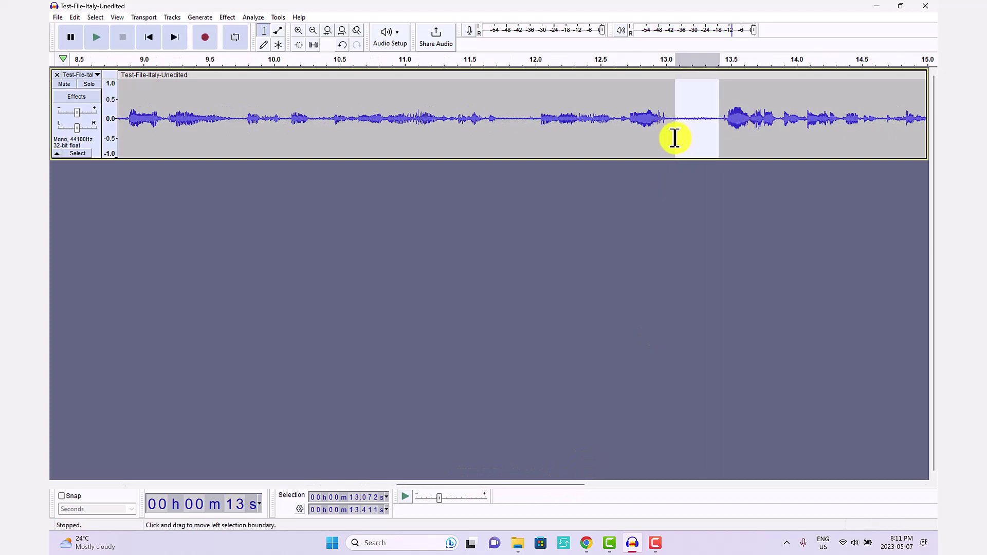
{"action": "key", "text": "space"}
{"action": "left_click_drag", "start_coordinate": [537, 139], "coordinate": [502, 139]}
{"action": "key", "text": "space"}
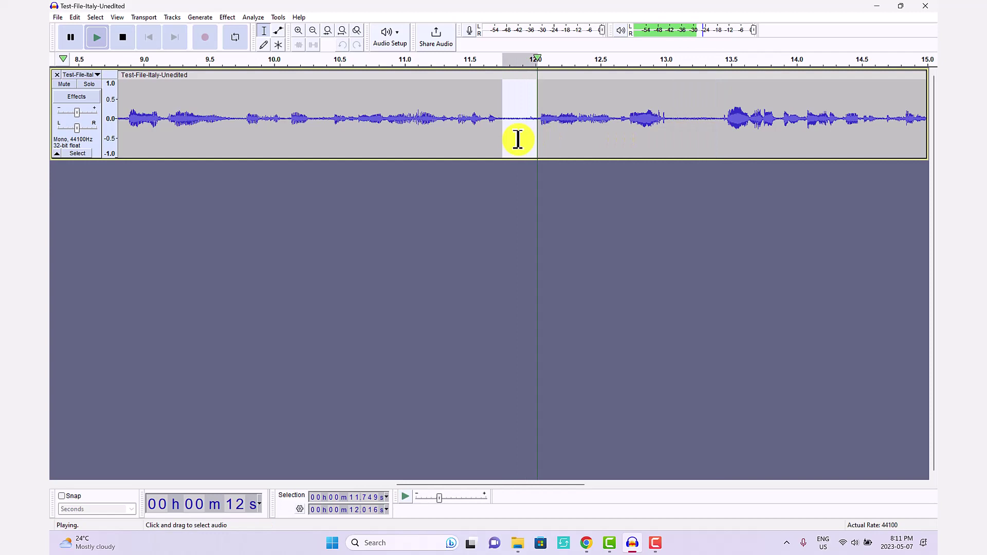
{"action": "key", "text": "Home"}
{"action": "left_click_drag", "start_coordinate": [294, 117], "coordinate": [101, 131]}
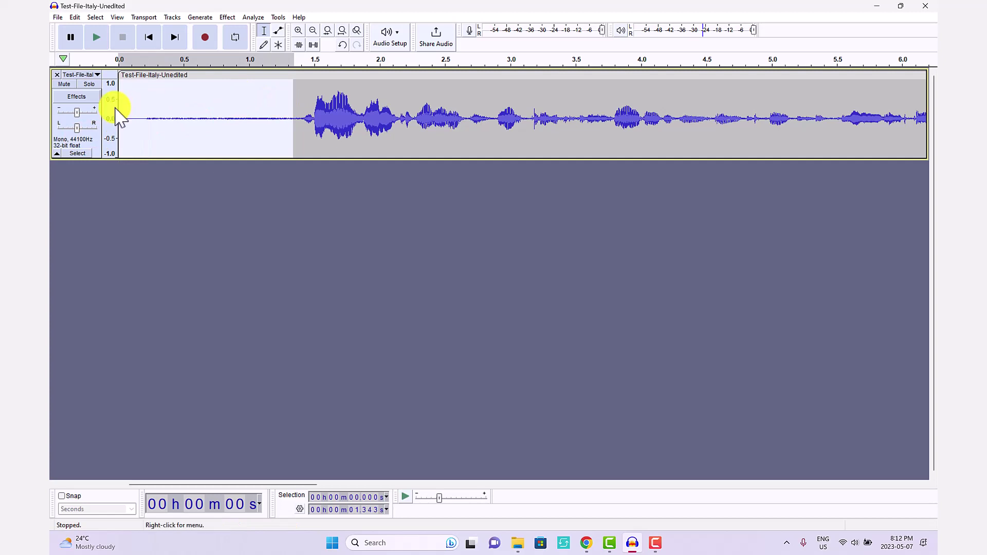
- Capture a Noise Reduction noise profile from the selected 0–1.343 s silence
{"action": "left_click", "coordinate": [233, 18]}
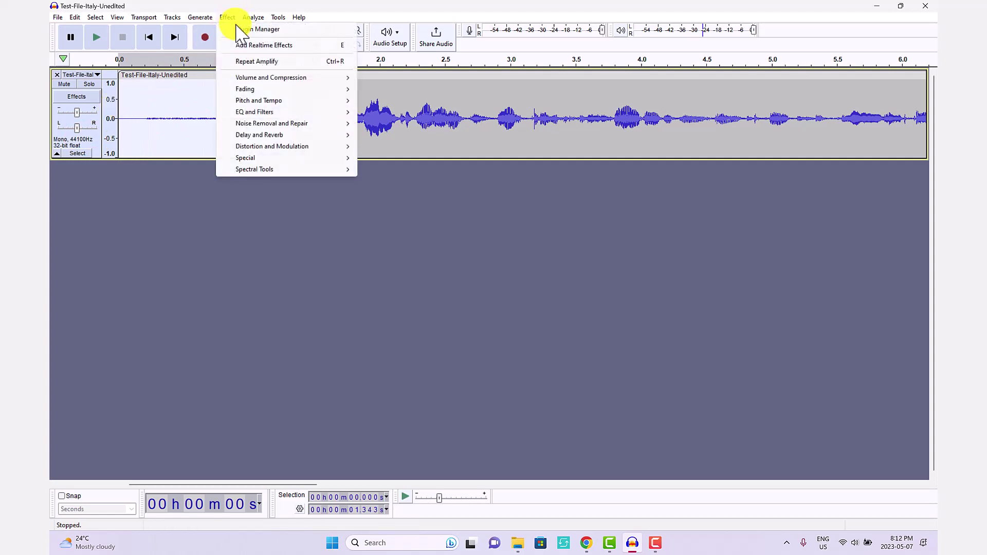
{"action": "mouse_move", "coordinate": [291, 125]}
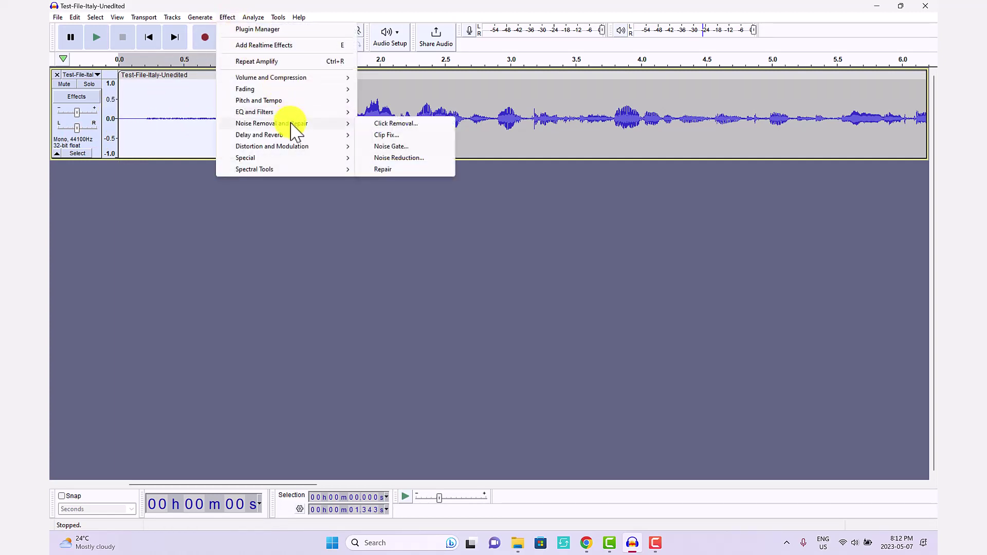
{"action": "left_click", "coordinate": [402, 158]}
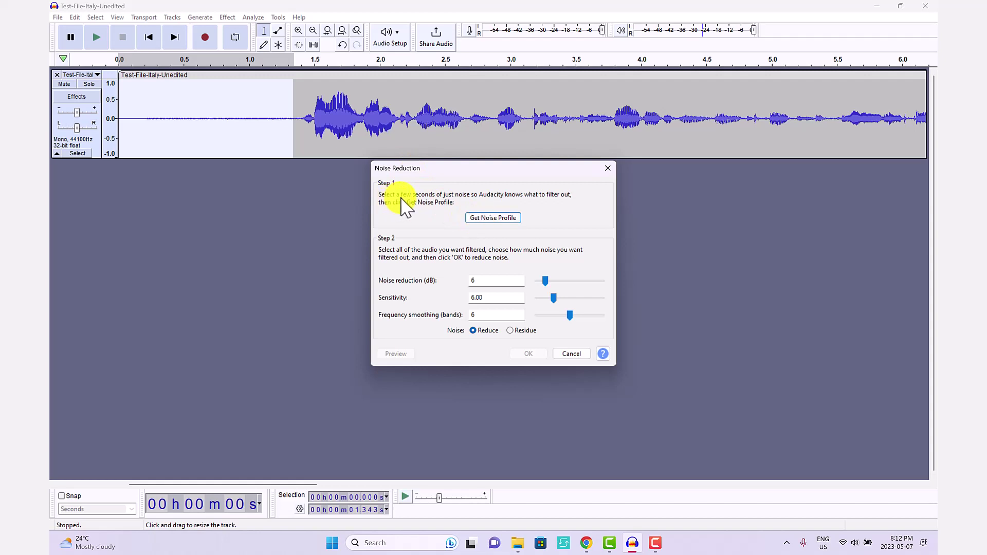
{"action": "left_click", "coordinate": [496, 219]}
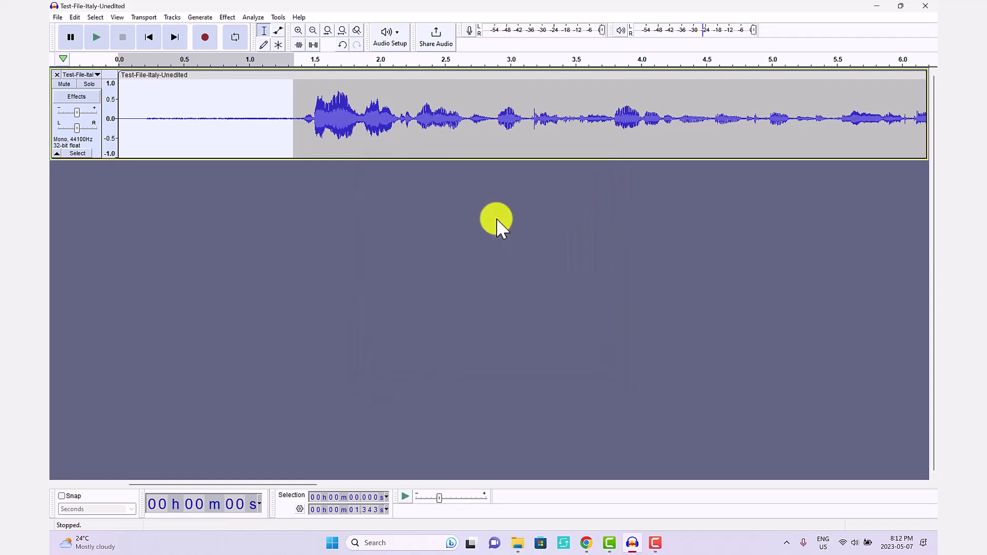
- Select the whole track and apply Noise Reduction at 6 dB, sensitivity 6.00, 6 smoothing bands
{"action": "left_click", "coordinate": [271, 118]}
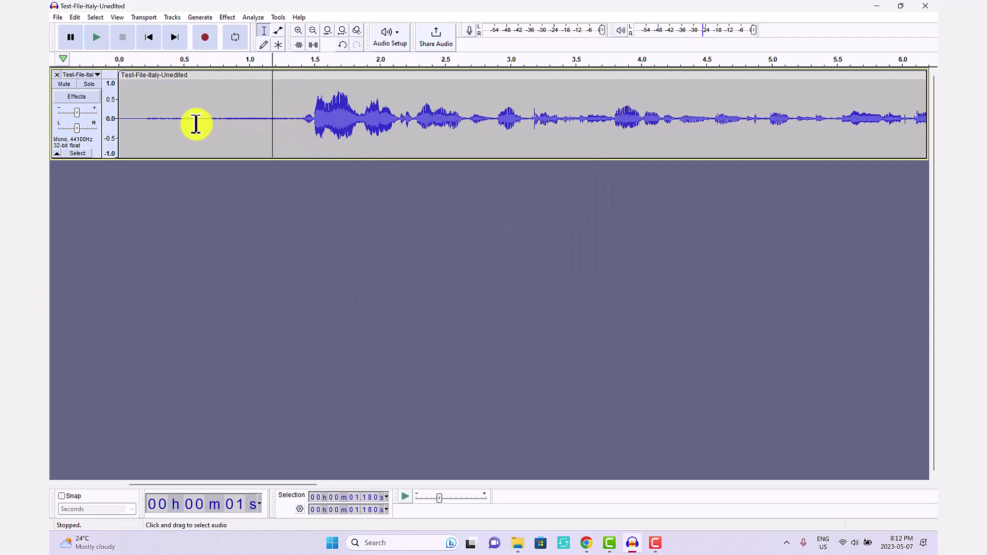
{"action": "key", "text": "ctrl+a"}
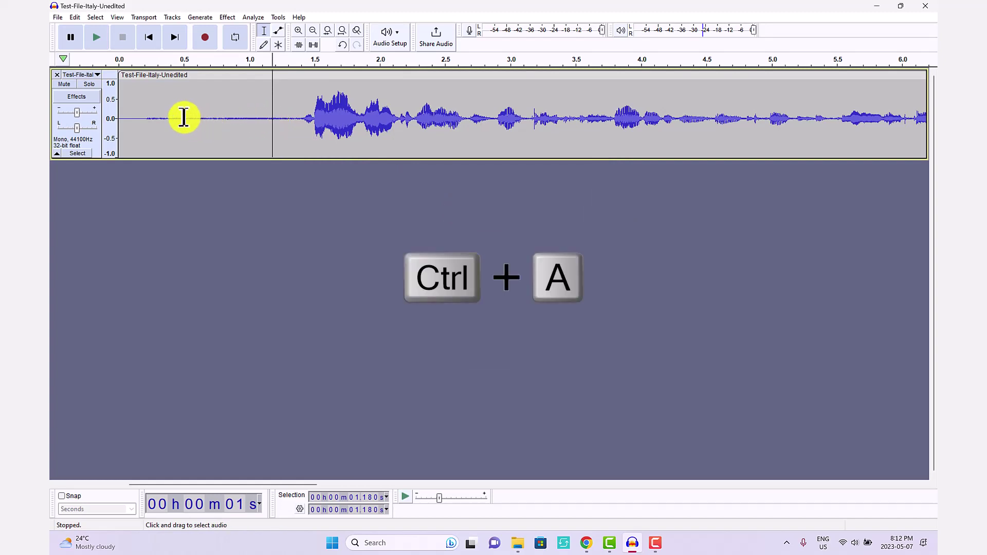
{"action": "key", "text": "ctrl+a"}
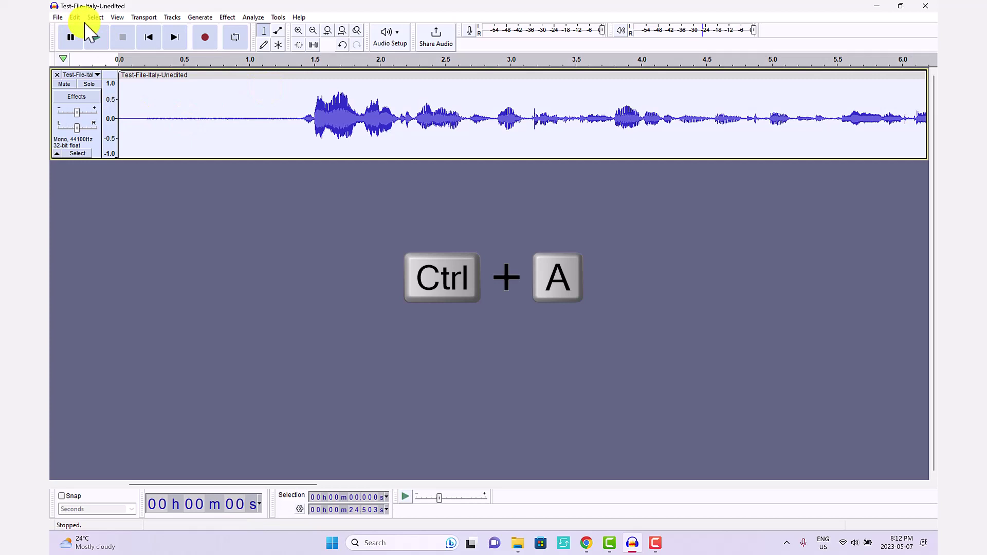
{"action": "left_click", "coordinate": [96, 17]}
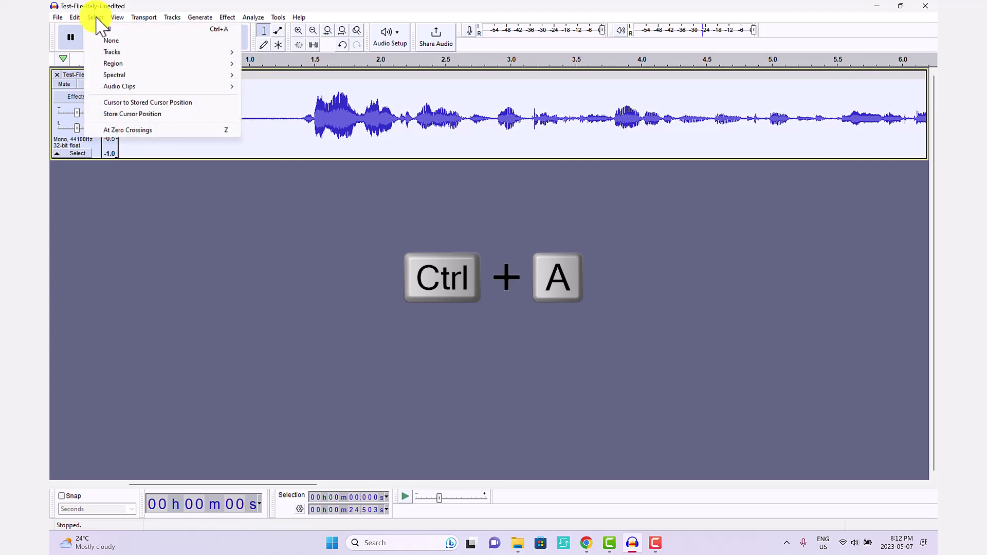
{"action": "left_click", "coordinate": [98, 17]}
{"action": "left_click", "coordinate": [227, 17]}
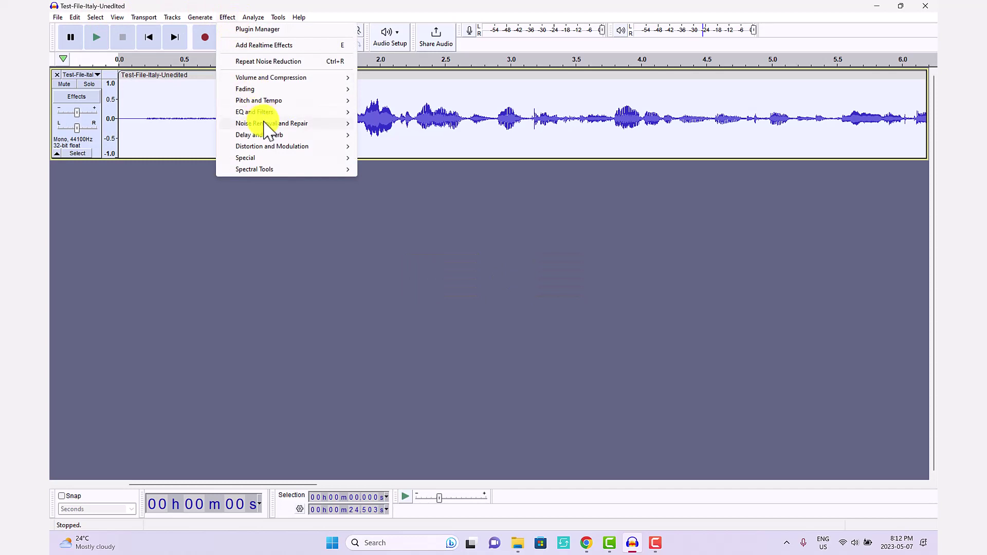
{"action": "mouse_move", "coordinate": [278, 125]}
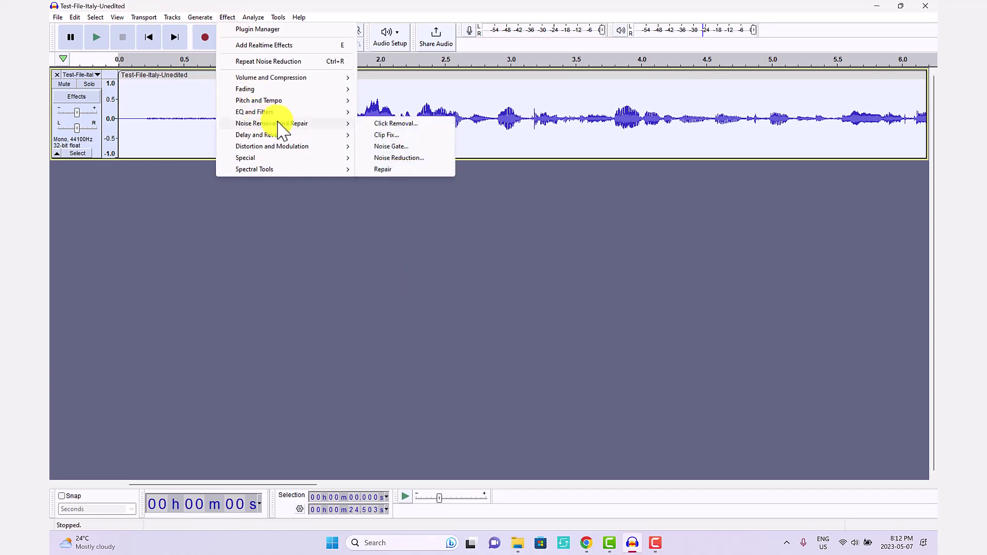
{"action": "left_click", "coordinate": [403, 158]}
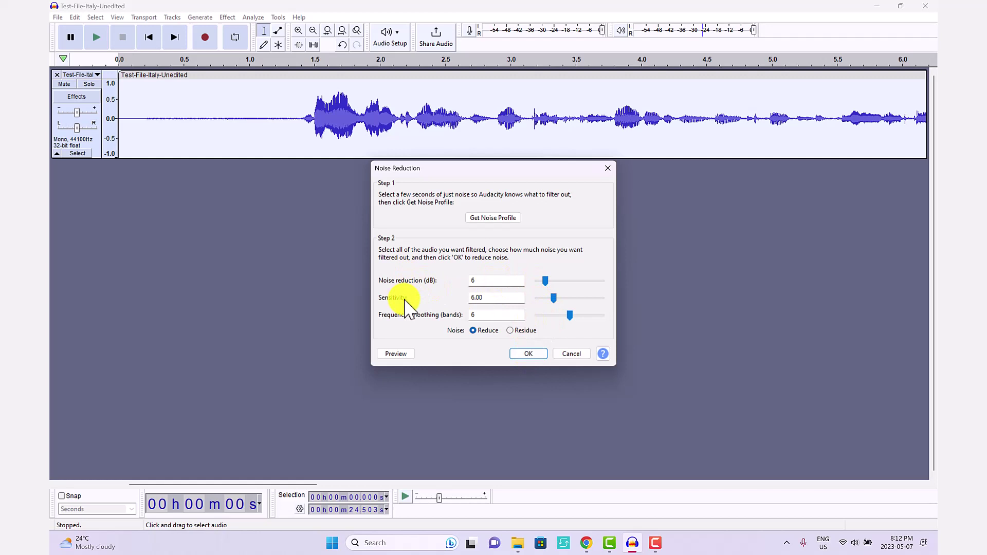
{"action": "left_click", "coordinate": [527, 354]}
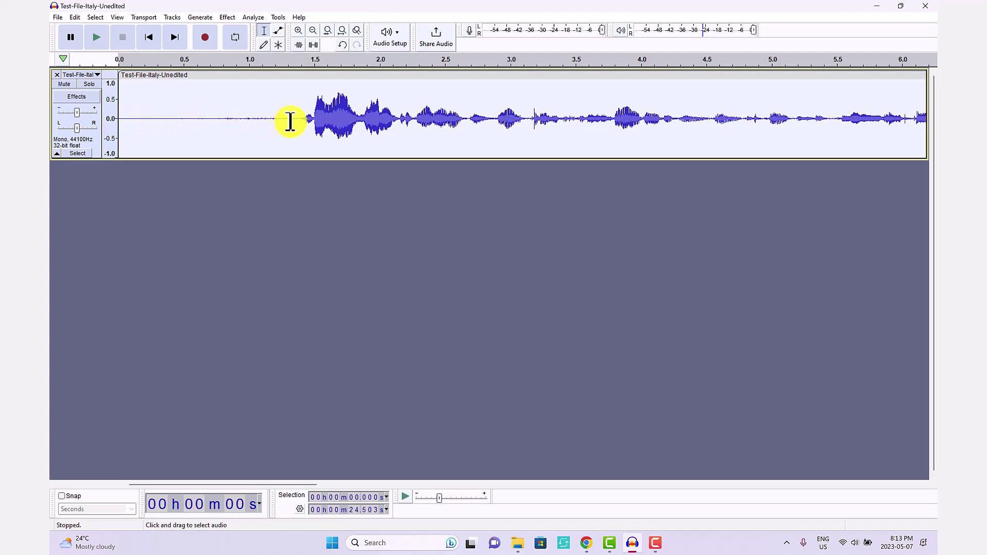
{"action": "left_click", "coordinate": [122, 125]}
{"action": "key", "text": "space"}
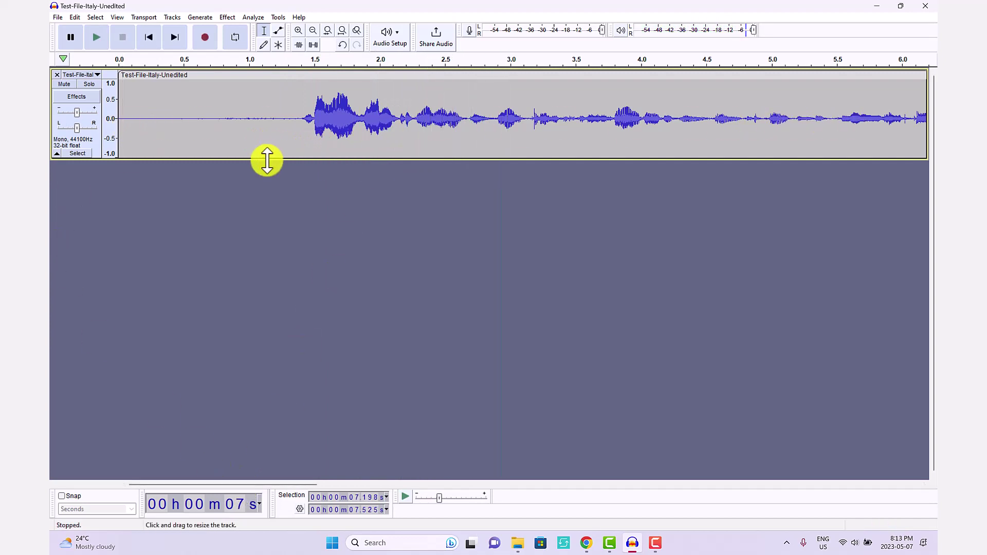
{"action": "left_click_drag", "start_coordinate": [291, 126], "coordinate": [175, 133]}
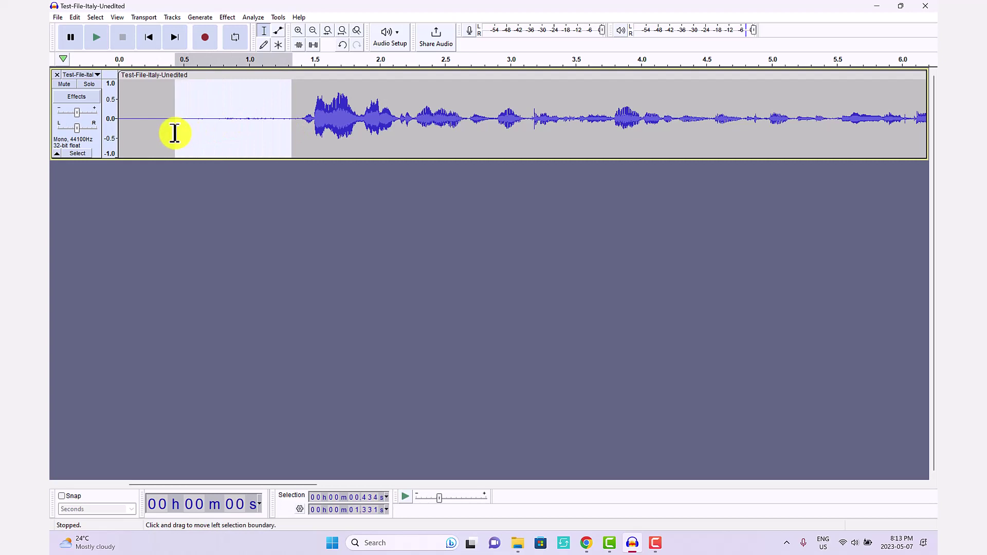
{"action": "left_click_drag", "start_coordinate": [297, 132], "coordinate": [91, 131]}
{"action": "left_click_drag", "start_coordinate": [298, 124], "coordinate": [97, 139]}
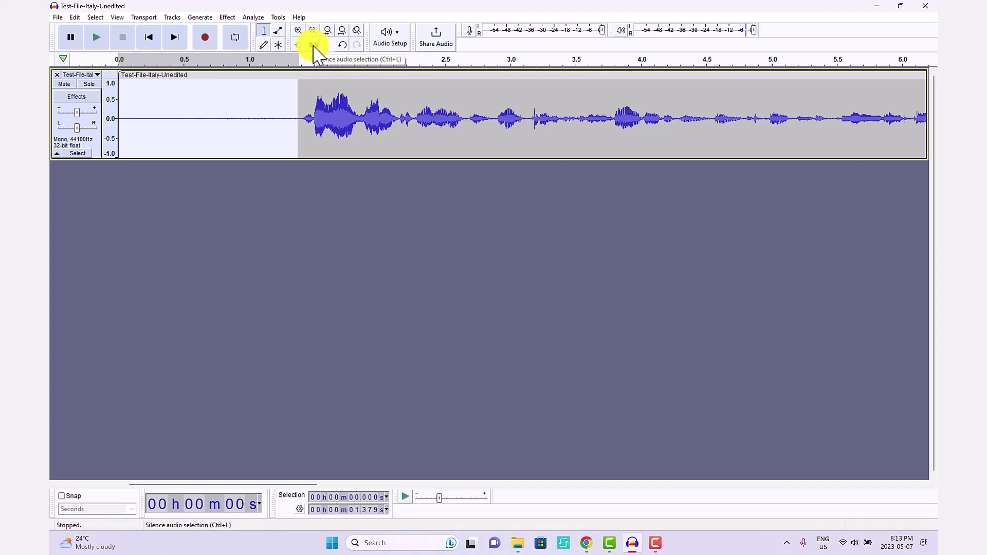
{"action": "left_click", "coordinate": [260, 144]}
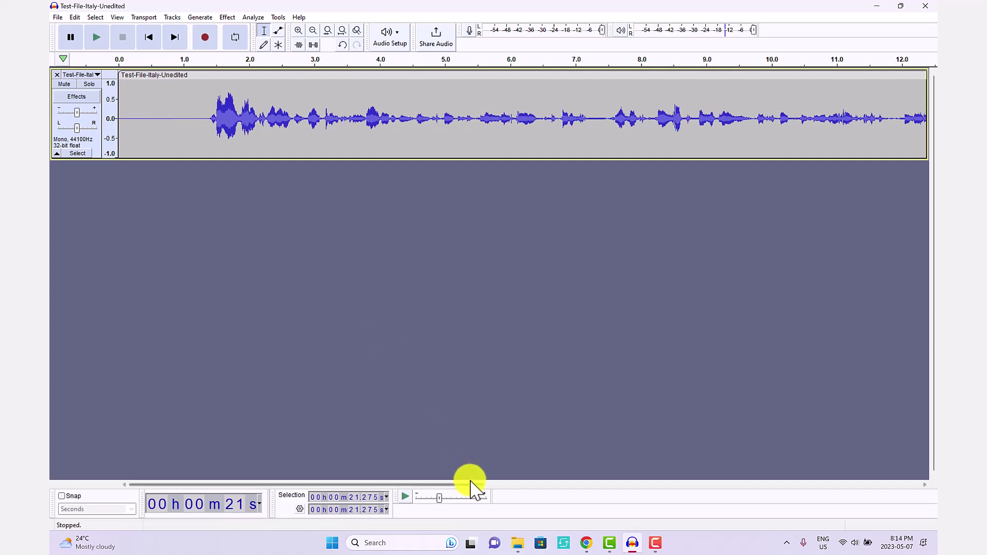
- Listen to the quiet tail and select it from about 21.57 s to the 24.503 s clip end
{"action": "left_click_drag", "start_coordinate": [470, 484], "coordinate": [900, 502]}
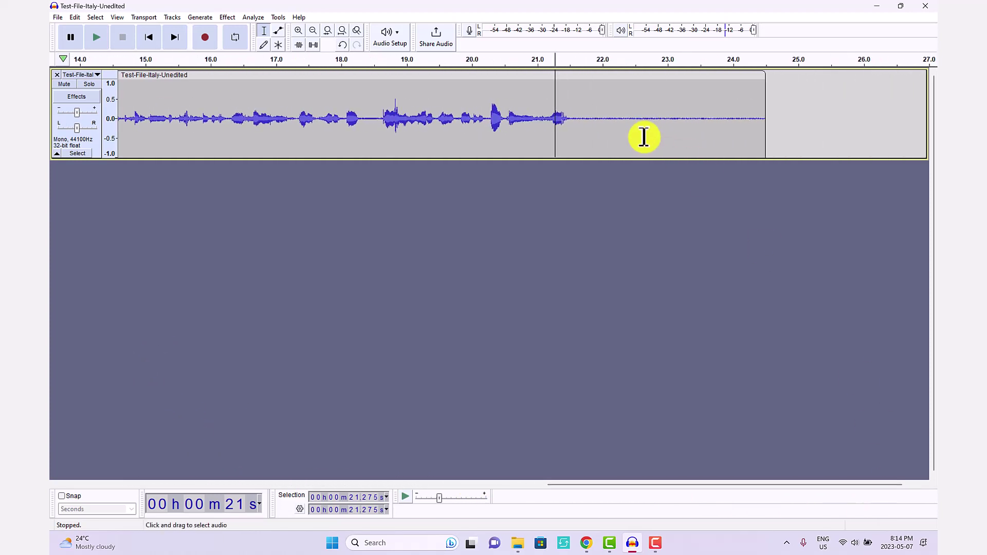
{"action": "left_click", "coordinate": [587, 130]}
{"action": "left_click", "coordinate": [584, 119]}
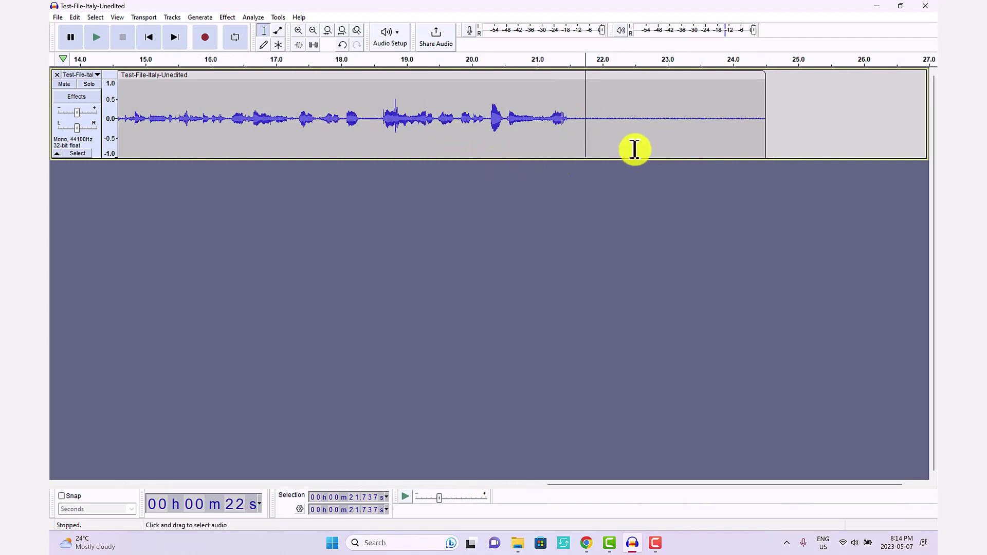
{"action": "key", "text": "space"}
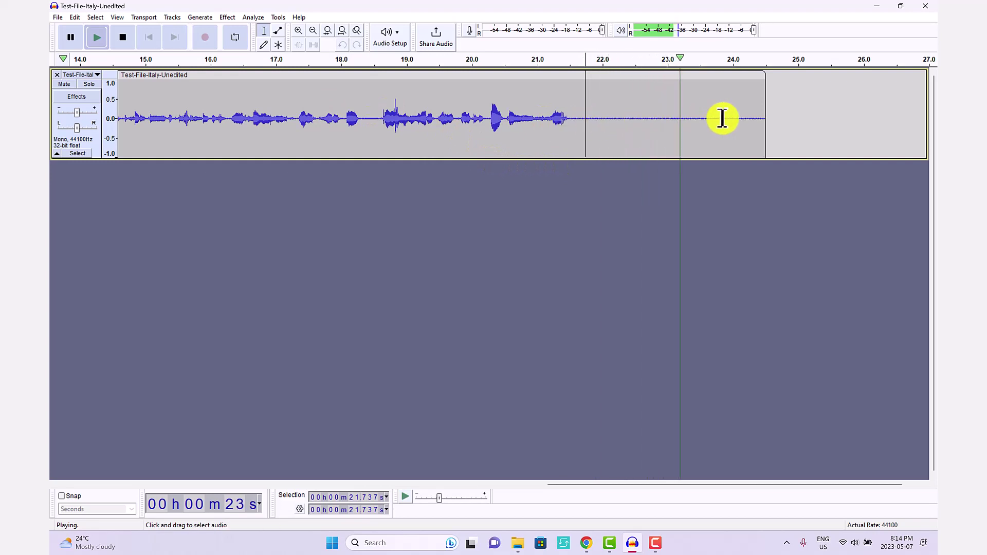
{"action": "left_click_drag", "start_coordinate": [757, 118], "coordinate": [577, 129]}
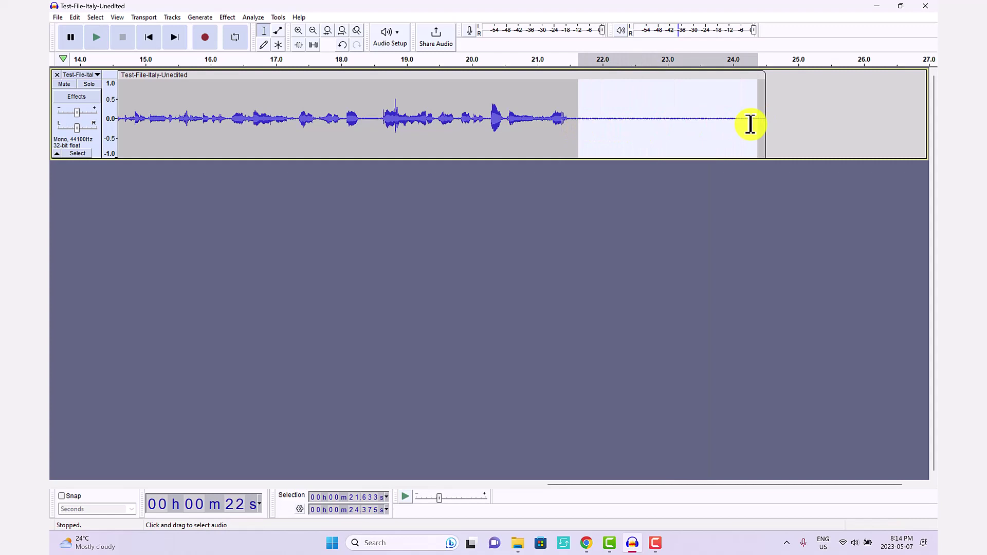
{"action": "left_click", "coordinate": [697, 134]}
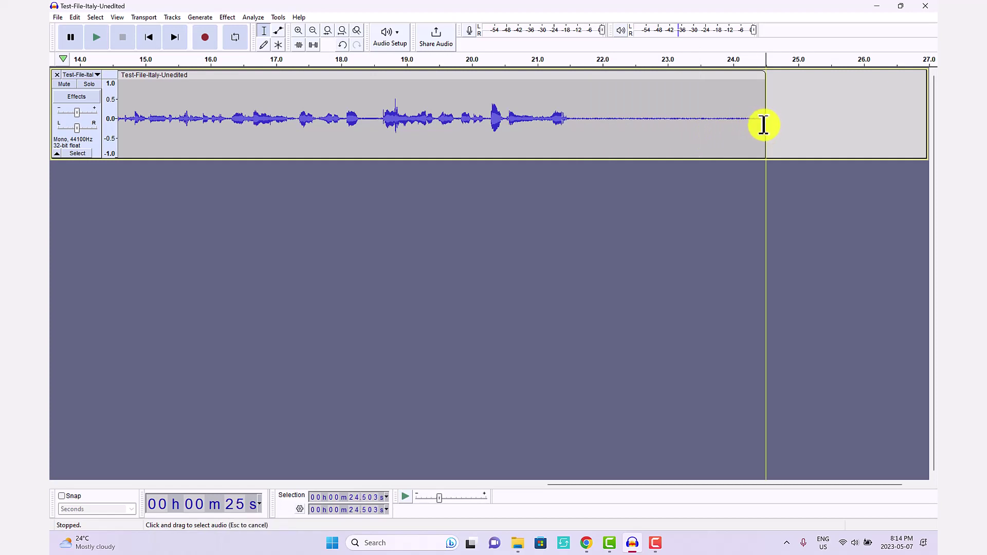
{"action": "left_click_drag", "start_coordinate": [763, 123], "coordinate": [574, 130]}
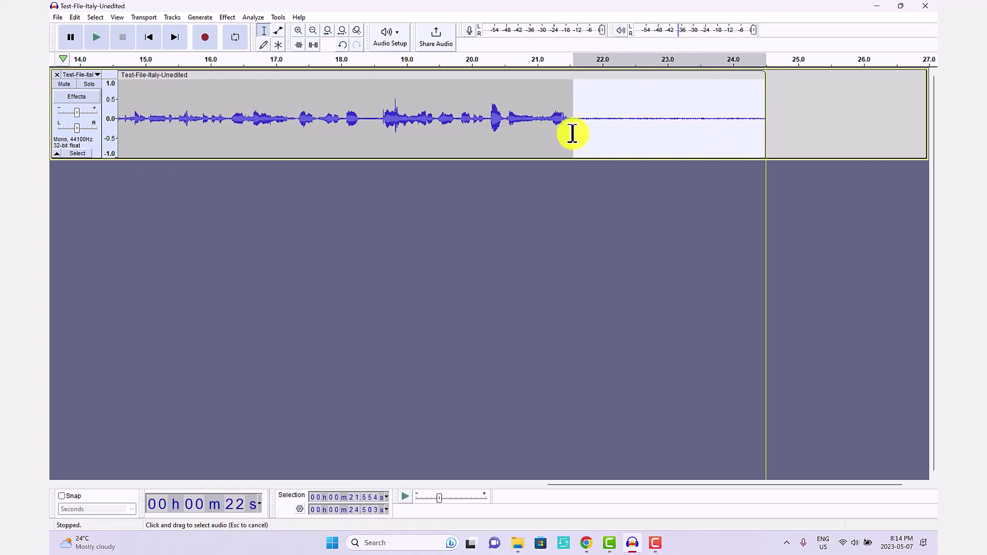
- Capture a Noise Reduction noise profile from the selected quiet tail
{"action": "left_click", "coordinate": [231, 19]}
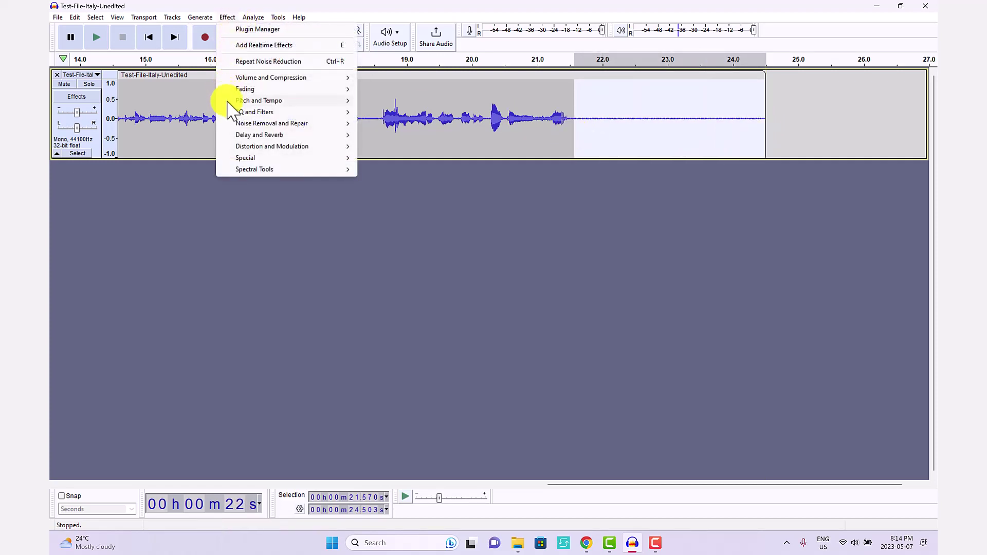
{"action": "mouse_move", "coordinate": [241, 126]}
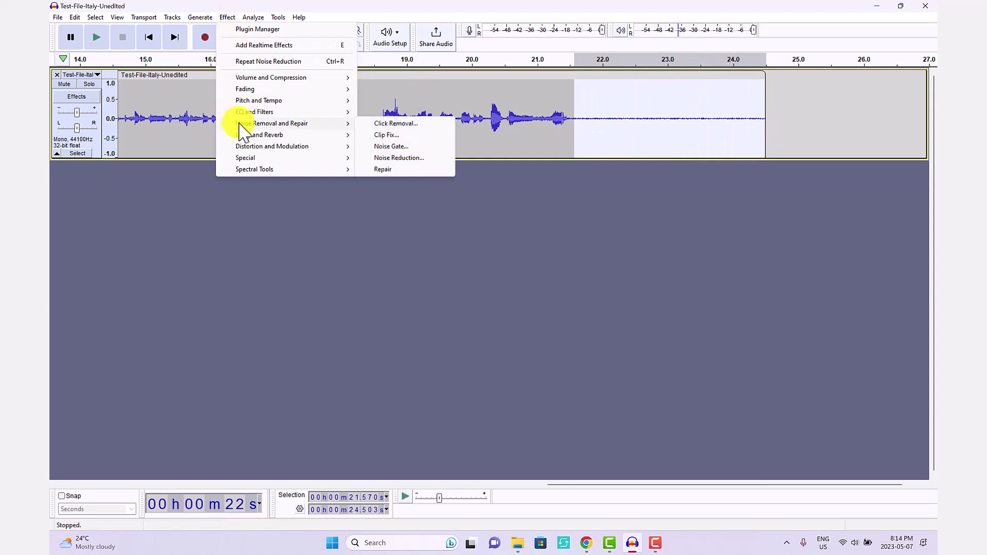
{"action": "left_click", "coordinate": [408, 160]}
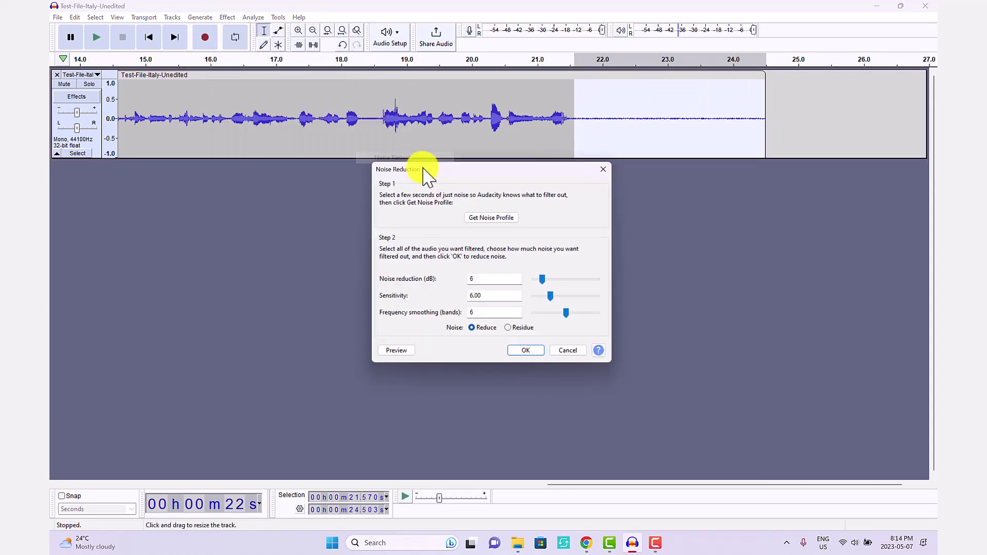
{"action": "left_click", "coordinate": [484, 217]}
- Select the whole 24.5-second track and apply 6 dB Noise Reduction at sensitivity 6.00
{"action": "left_click", "coordinate": [612, 138]}
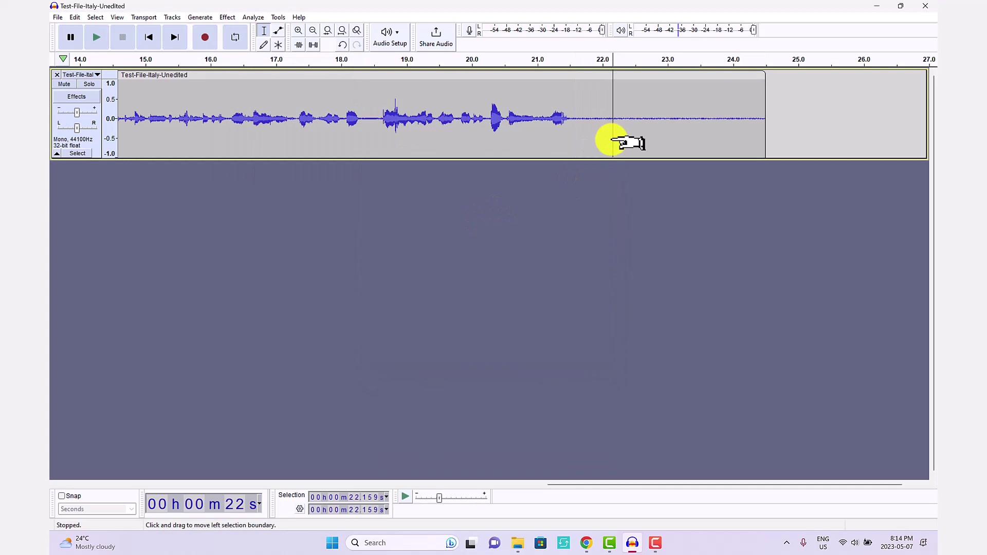
{"action": "key", "text": "ctrl+a"}
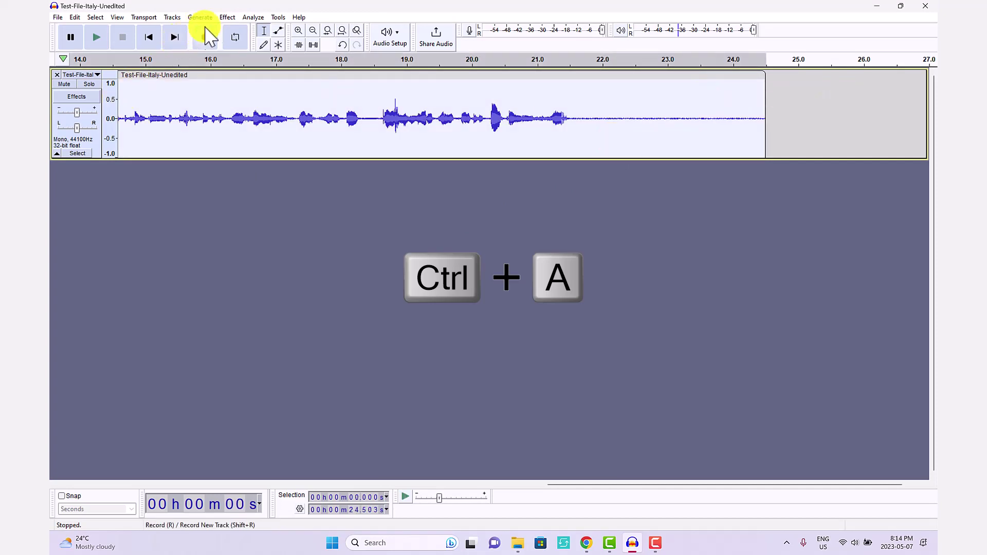
{"action": "left_click", "coordinate": [227, 17]}
{"action": "mouse_move", "coordinate": [331, 125]}
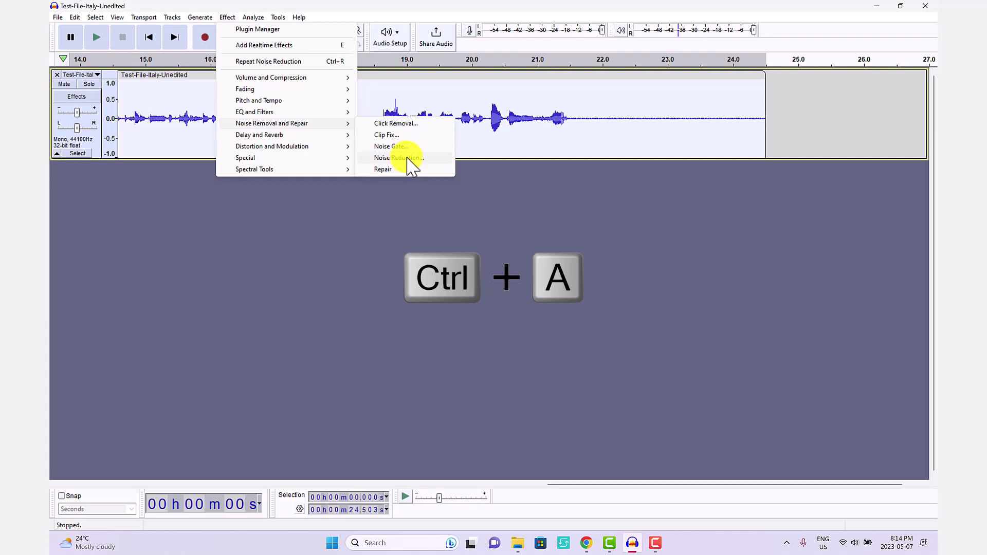
{"action": "left_click", "coordinate": [398, 157]}
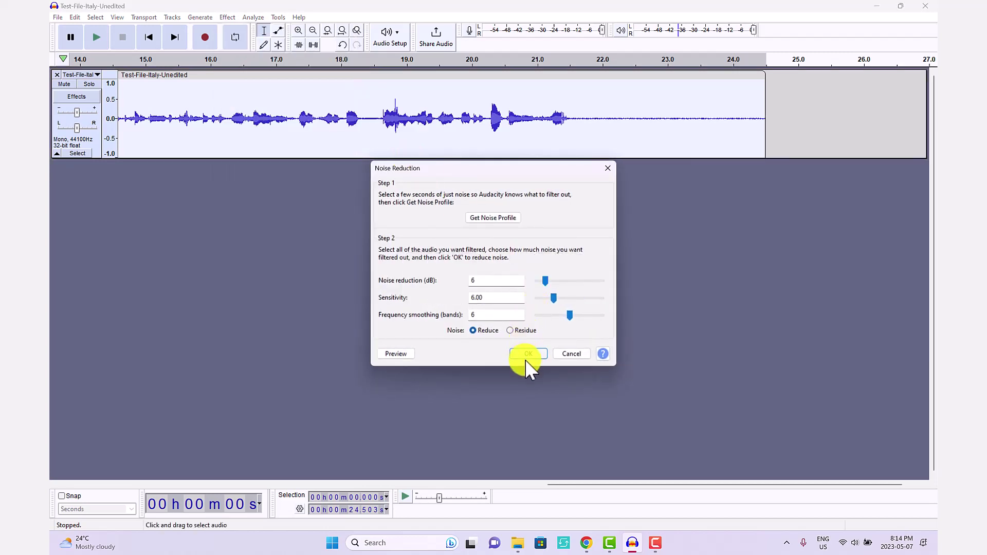
{"action": "left_click", "coordinate": [527, 355]}
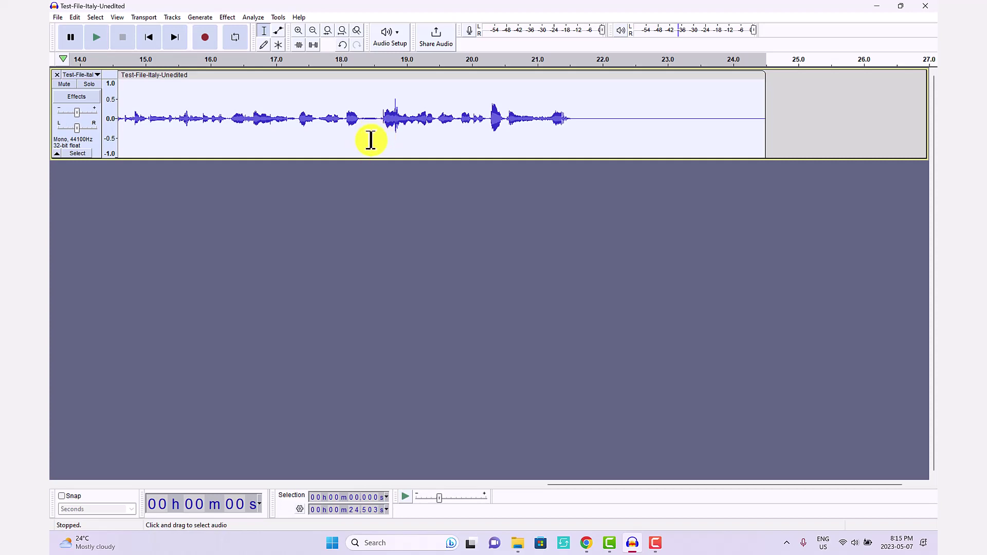
{"action": "left_click", "coordinate": [703, 101]}
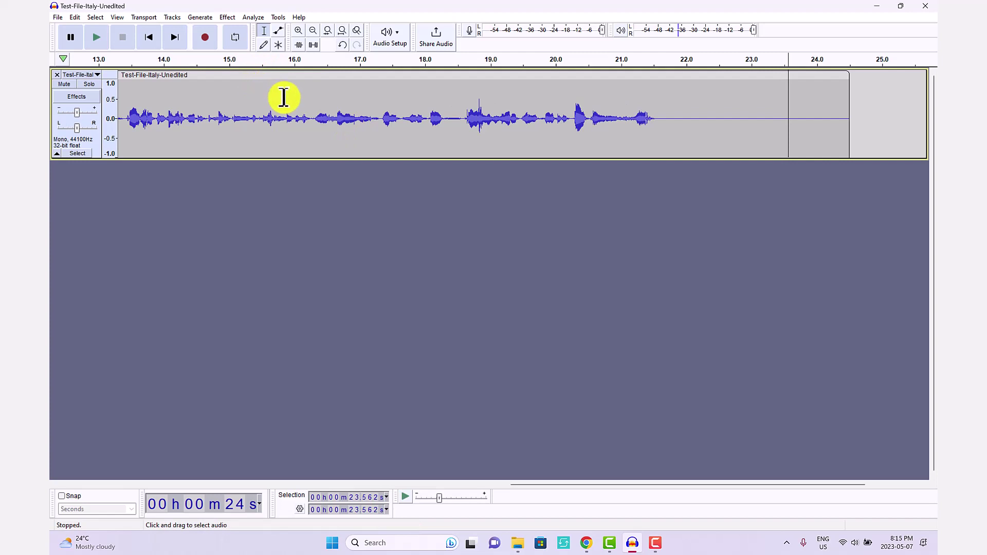
{"action": "left_click", "coordinate": [173, 109]}
{"action": "key", "text": "space"}
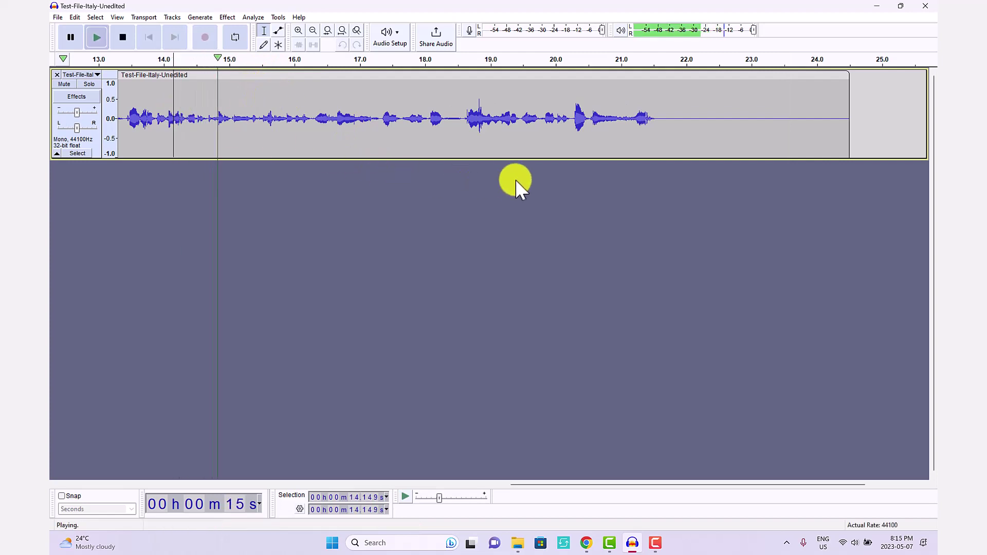
{"action": "left_click", "coordinate": [298, 31]}
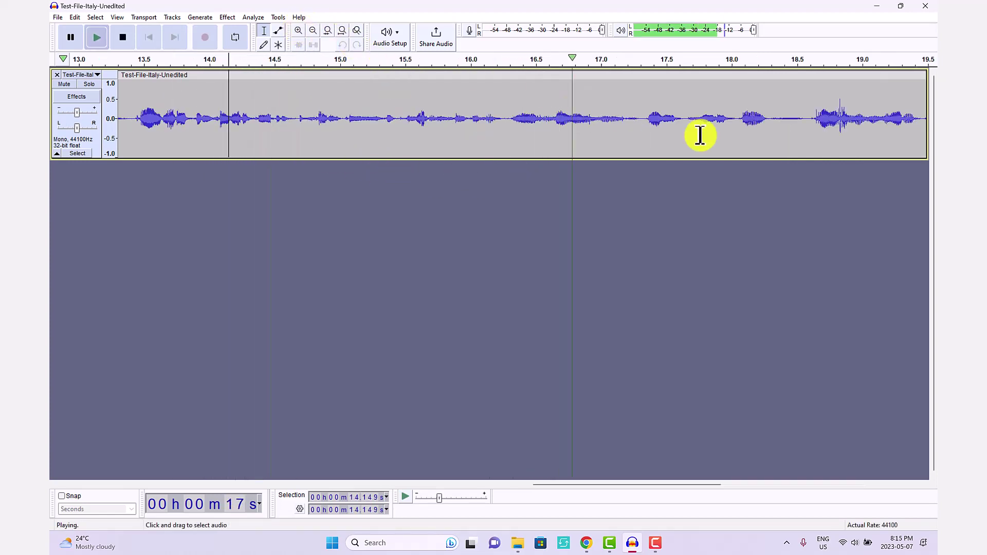
- Export the cleaned track as MP3 'Test-File-Italy-Edited' into Test Files, accepting the metadata tags
{"action": "key", "text": "space"}
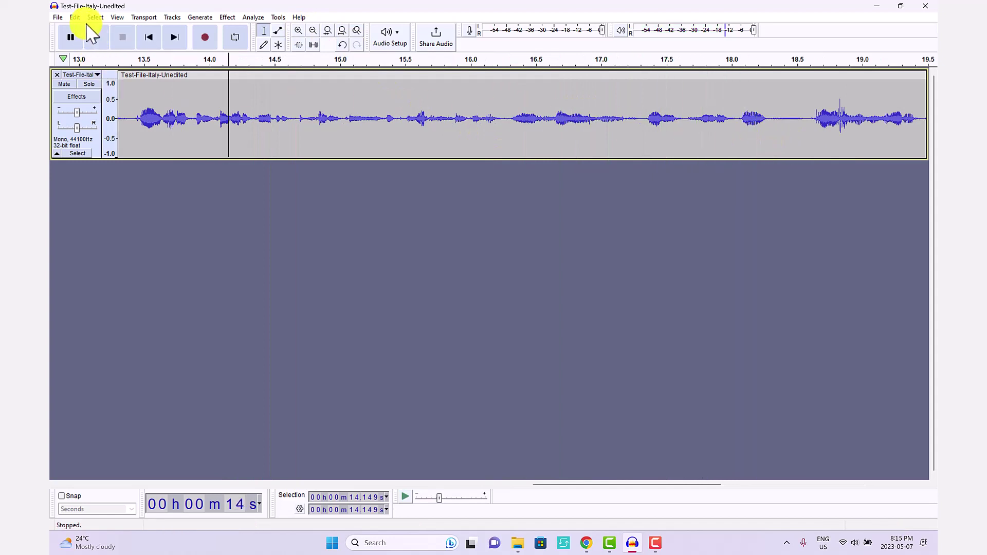
{"action": "left_click", "coordinate": [58, 18]}
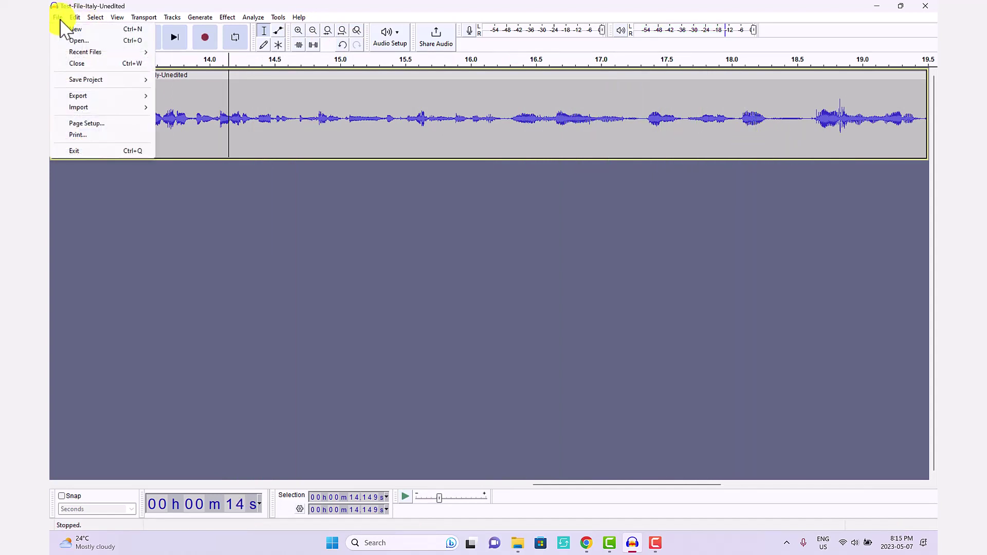
{"action": "mouse_move", "coordinate": [83, 96]}
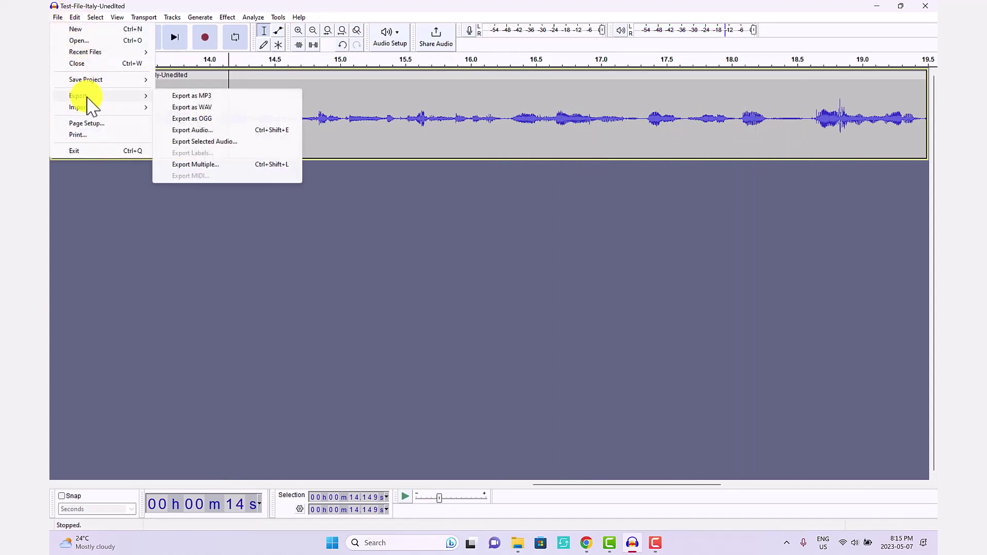
{"action": "left_click", "coordinate": [211, 98]}
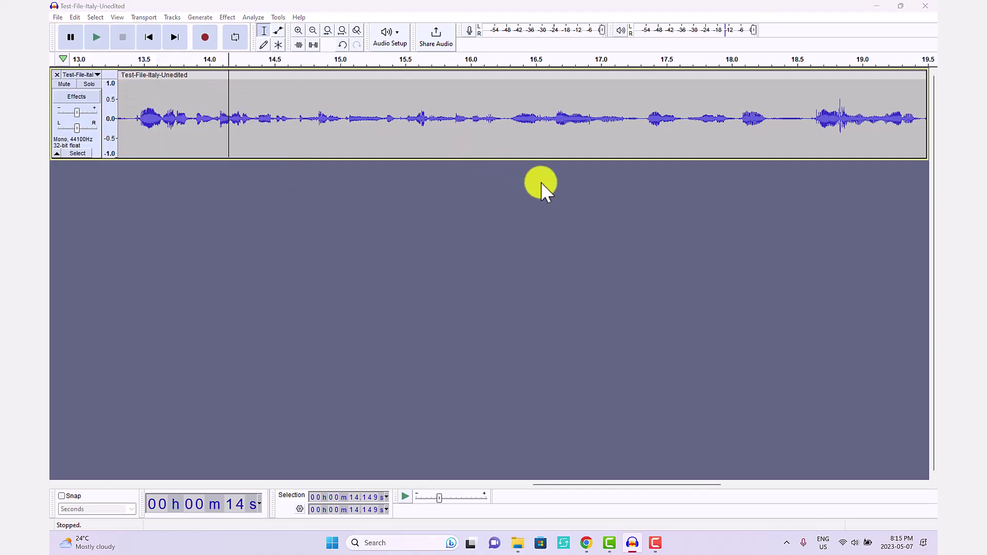
{"action": "type", "text": "ed"}
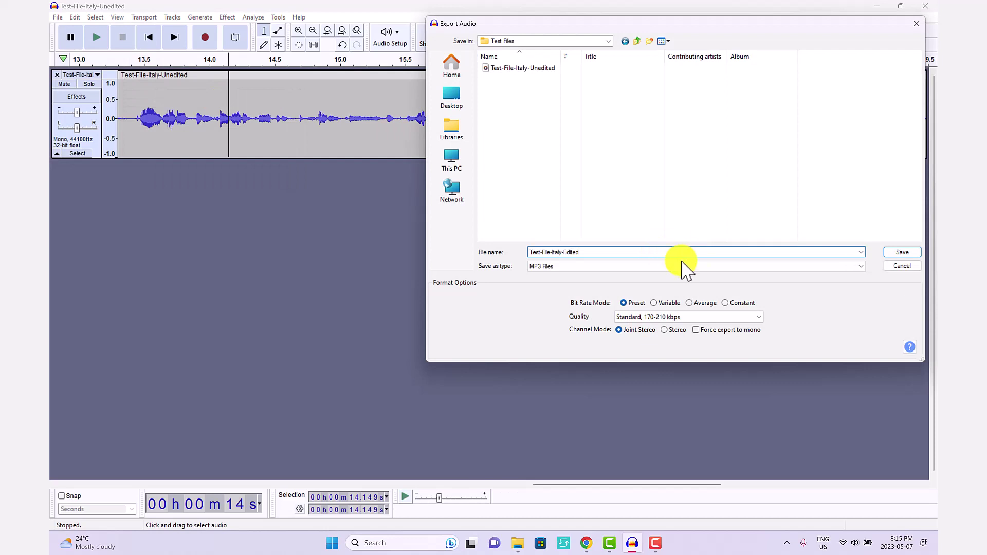
{"action": "left_click", "coordinate": [910, 252]}
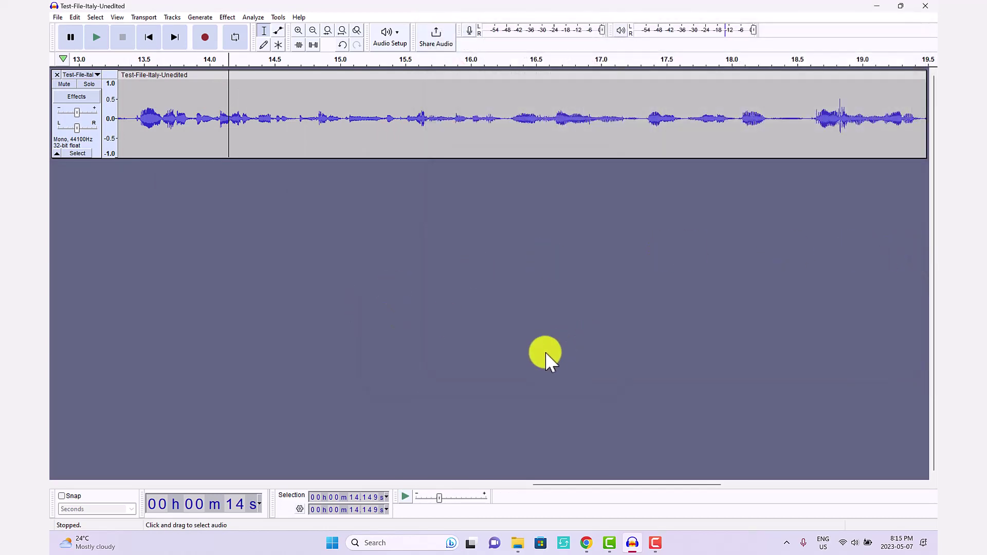
{"action": "left_click", "coordinate": [527, 358]}
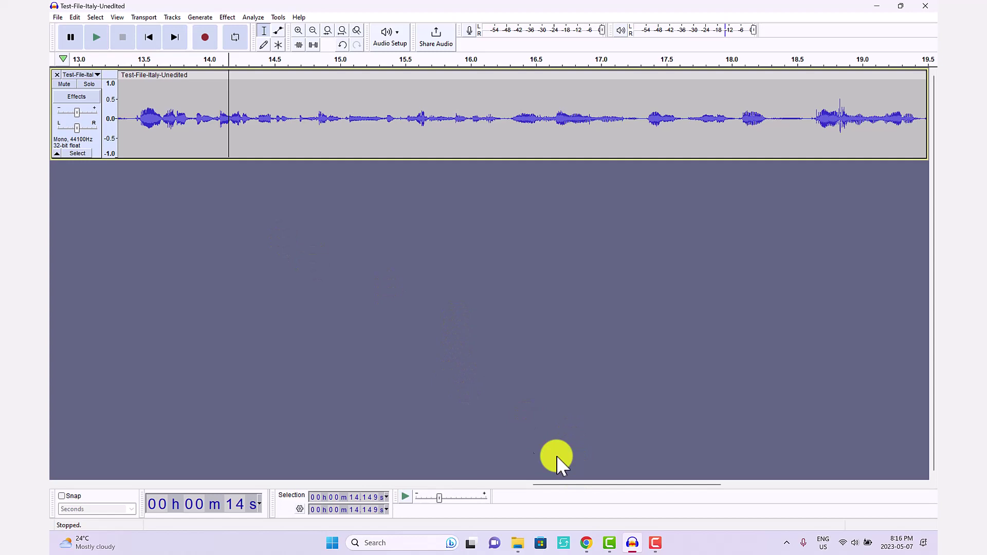
- Clear the project's audio, try opening a video file, then close the Test-File-Italy-Unedited window
{"action": "left_click", "coordinate": [57, 75]}
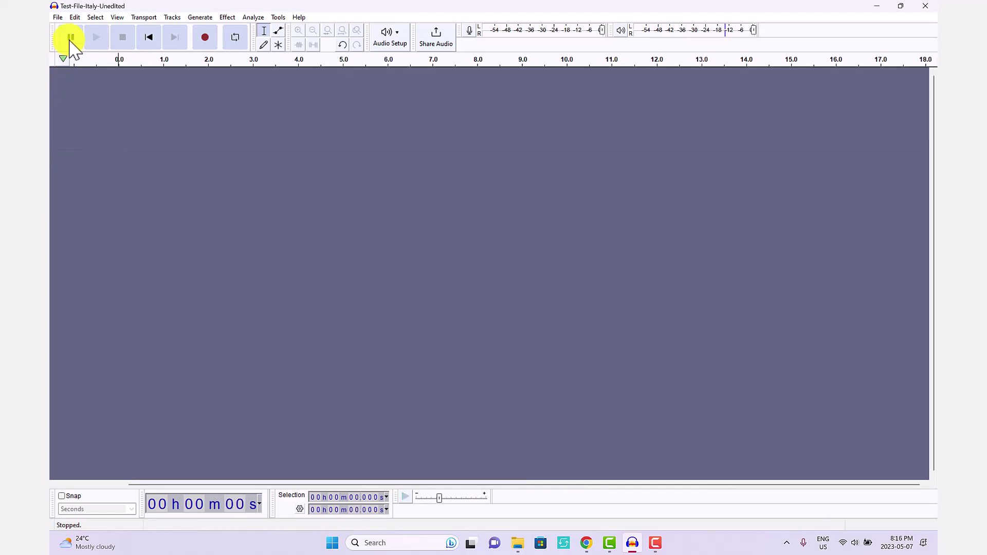
{"action": "left_click", "coordinate": [58, 18]}
{"action": "left_click", "coordinate": [75, 38]}
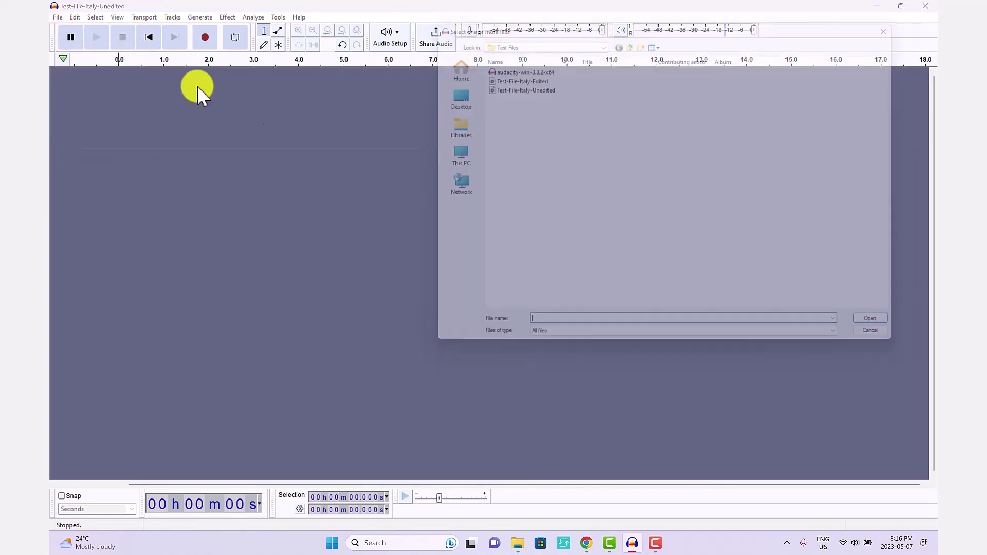
{"action": "left_click", "coordinate": [542, 40]}
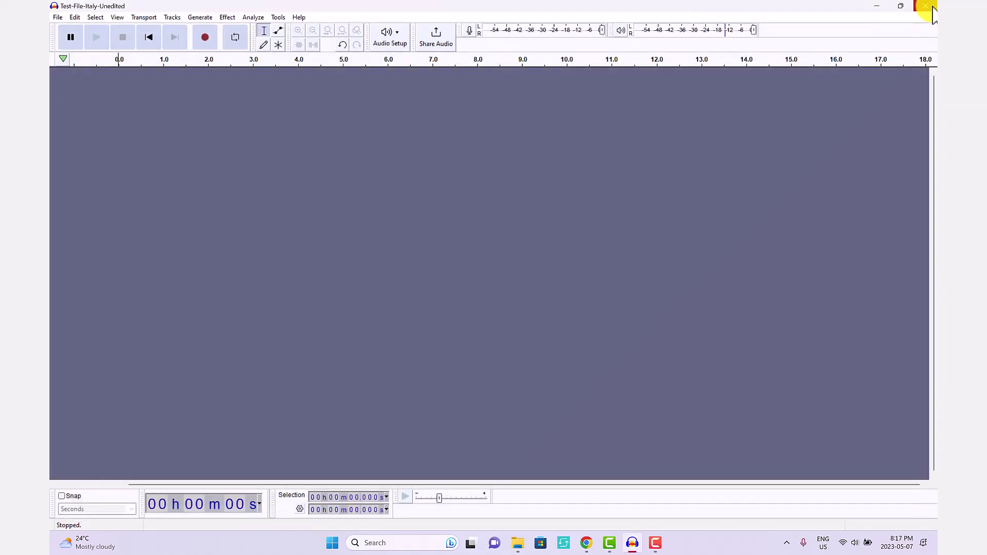
{"action": "left_click", "coordinate": [931, 8]}
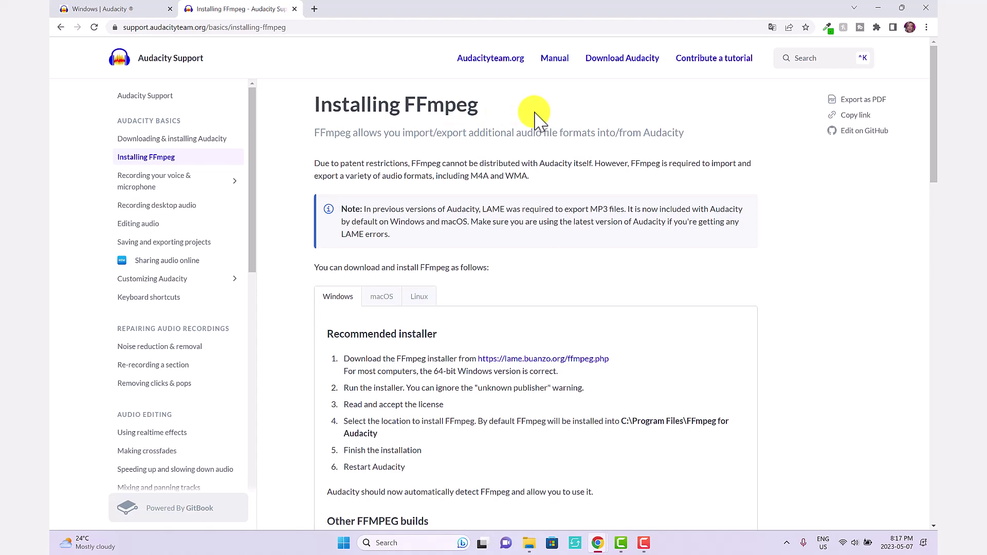
- Follow the lame.buanzo.org/ffmpeg.php link and download FFmpeg_5.0.0_for_Audacity_on_Windows_x86_64.exe
{"action": "scroll", "coordinate": [458, 208], "scroll_direction": "down", "scroll_amount": 1}
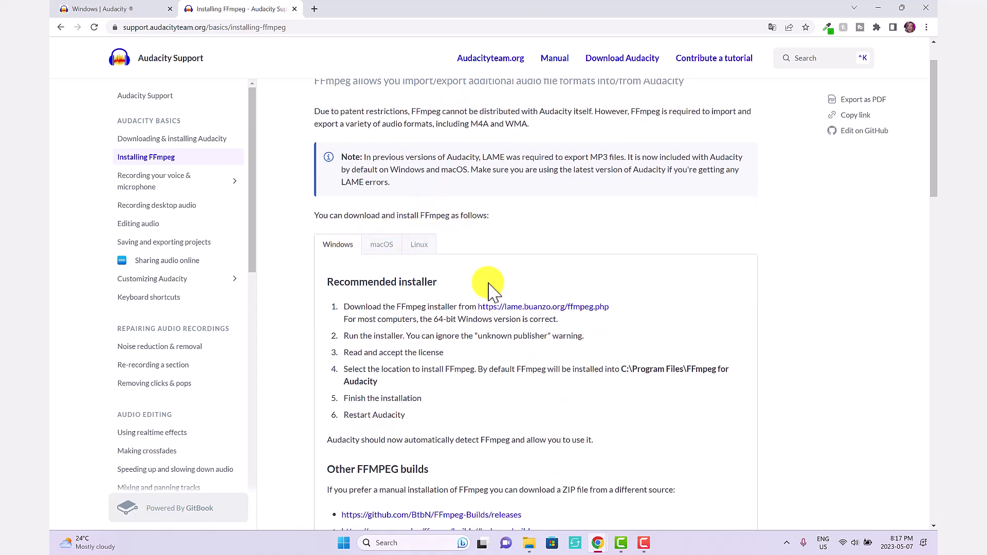
{"action": "left_click", "coordinate": [537, 306]}
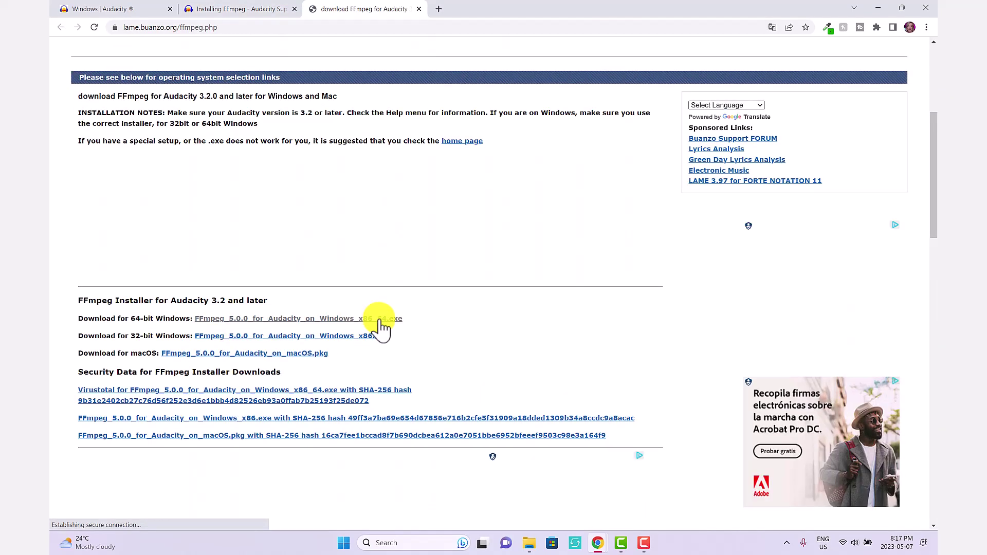
{"action": "left_click", "coordinate": [222, 322]}
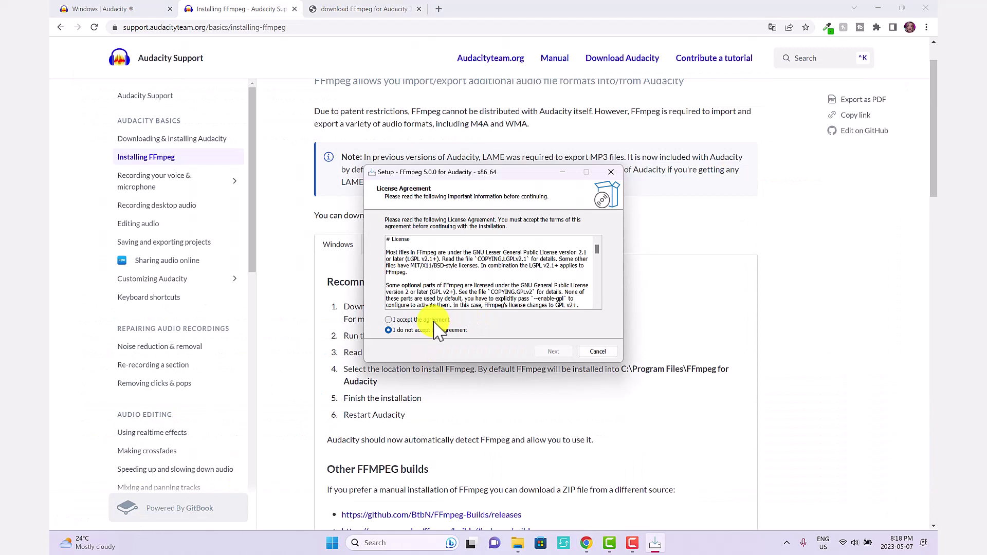
- Install FFmpeg 5.0.0 into C:\Program Files\FFmpeg For Audacity and finish the setup wizard
{"action": "left_click", "coordinate": [560, 354]}
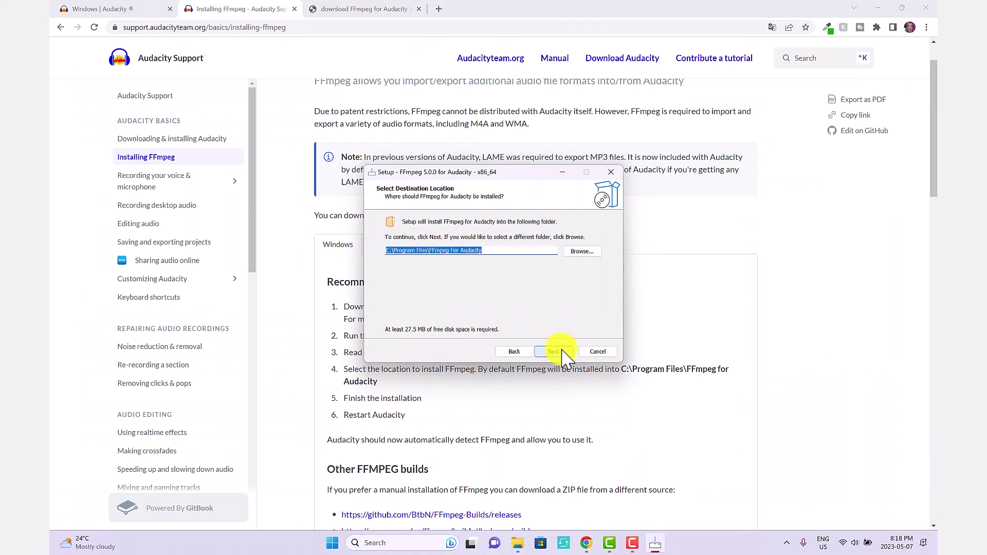
{"action": "left_click", "coordinate": [561, 354]}
{"action": "left_click", "coordinate": [563, 352]}
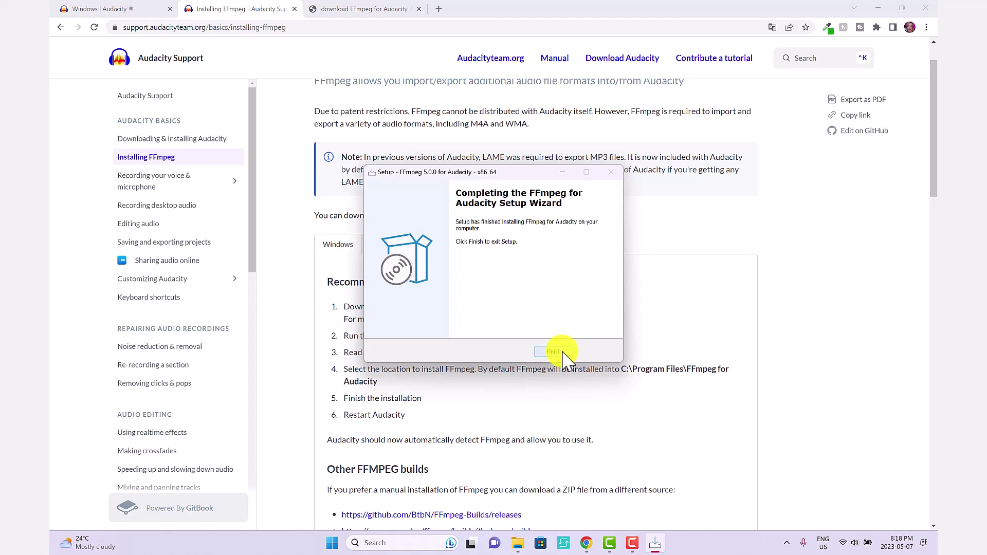
{"action": "left_click", "coordinate": [563, 353]}
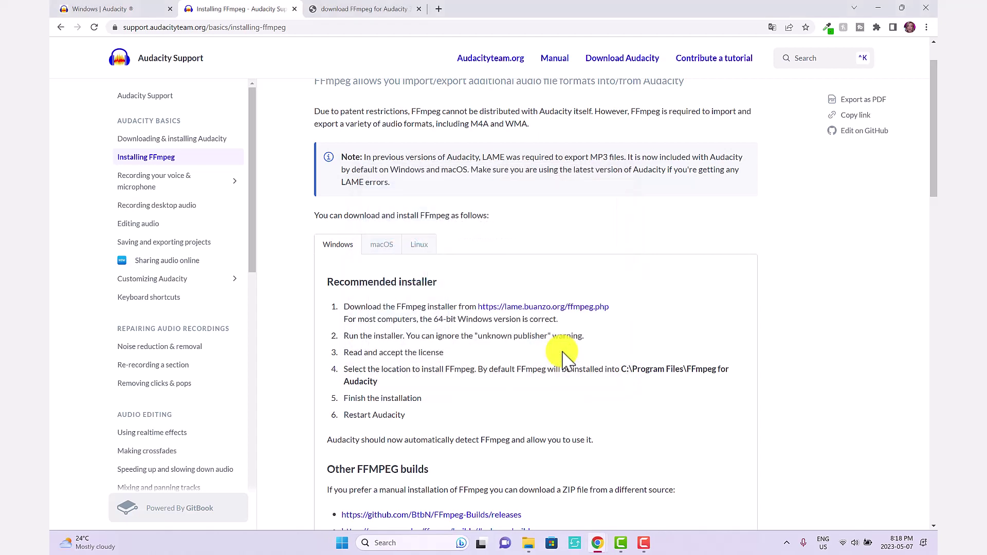
{"action": "left_click", "coordinate": [427, 544]}
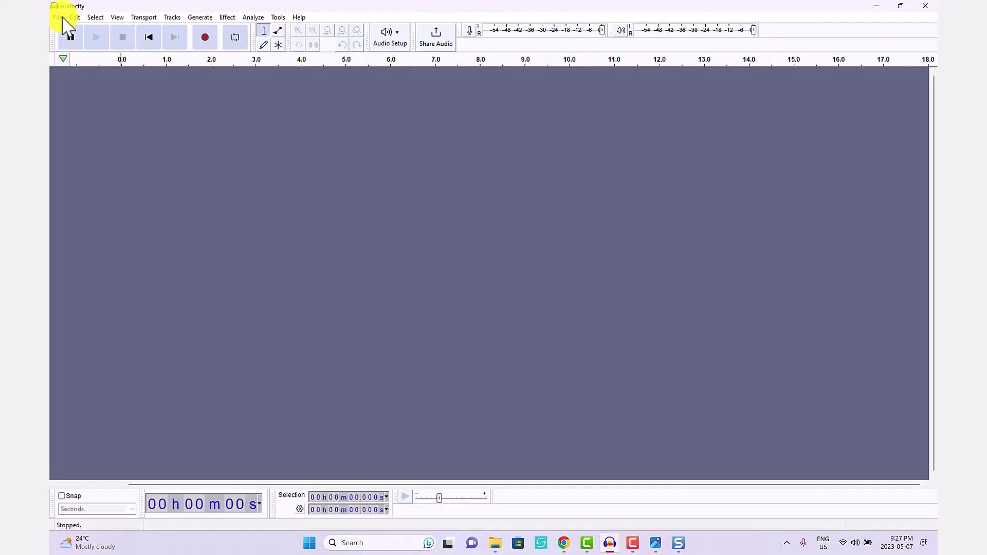
- Open 'Video to Edit - Too Two To' from Test Files, importing it as a mono 48000 Hz track
{"action": "left_click", "coordinate": [58, 17]}
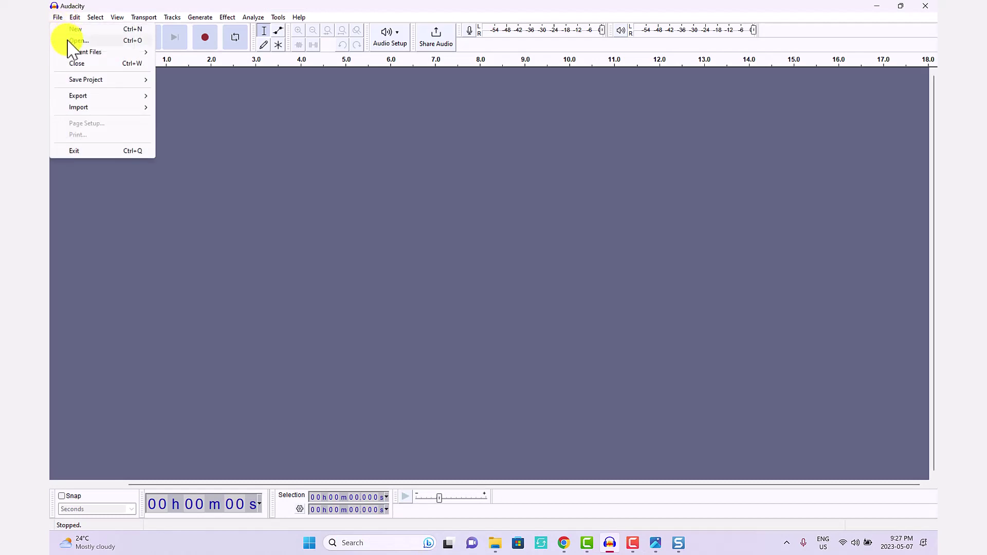
{"action": "left_click", "coordinate": [72, 40]}
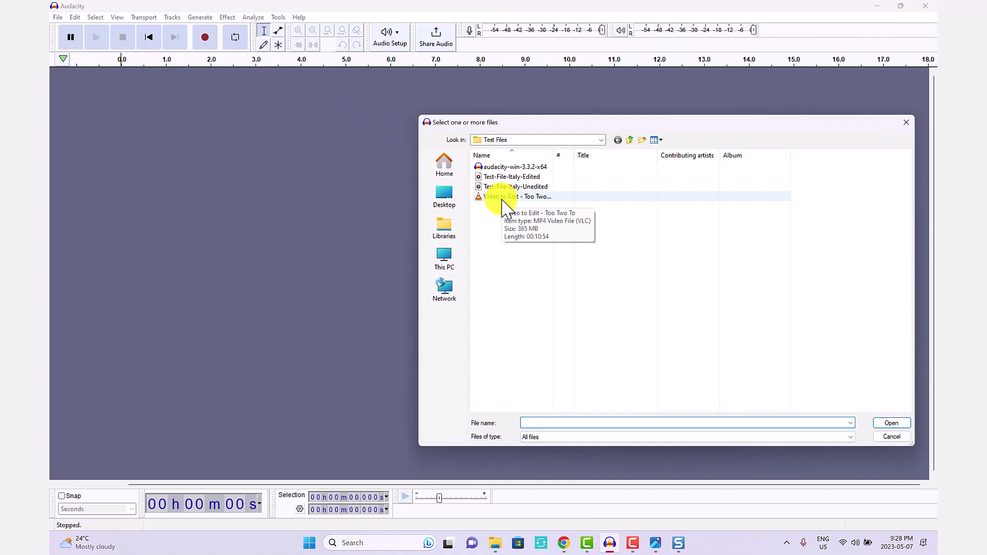
{"action": "double_click", "coordinate": [502, 198]}
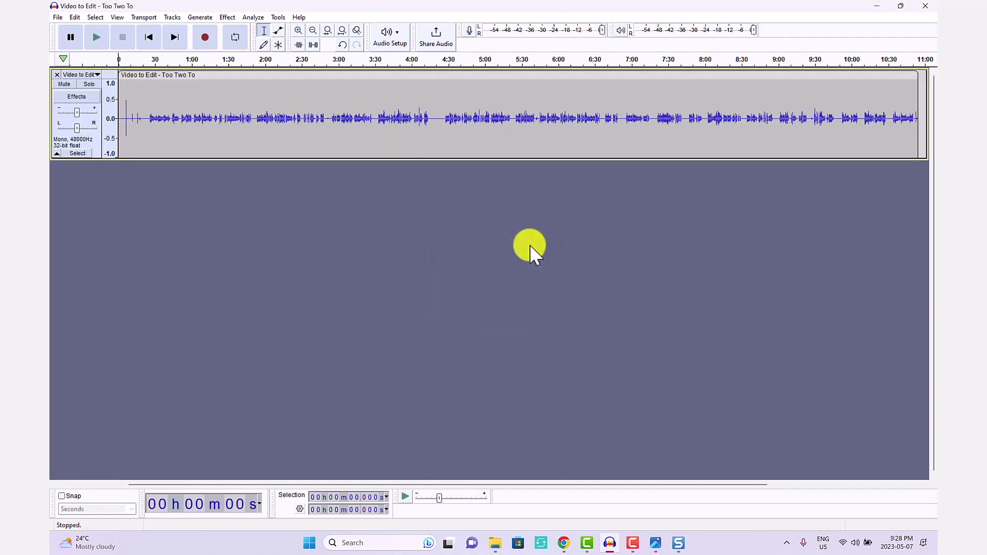
- Zoom in, select the quiet 18.6–25.4 s gap, and listen to confirm it
{"action": "left_click", "coordinate": [298, 31]}
{"action": "left_click", "coordinate": [297, 30]}
{"action": "left_click", "coordinate": [297, 31]}
{"action": "left_click", "coordinate": [297, 31]}
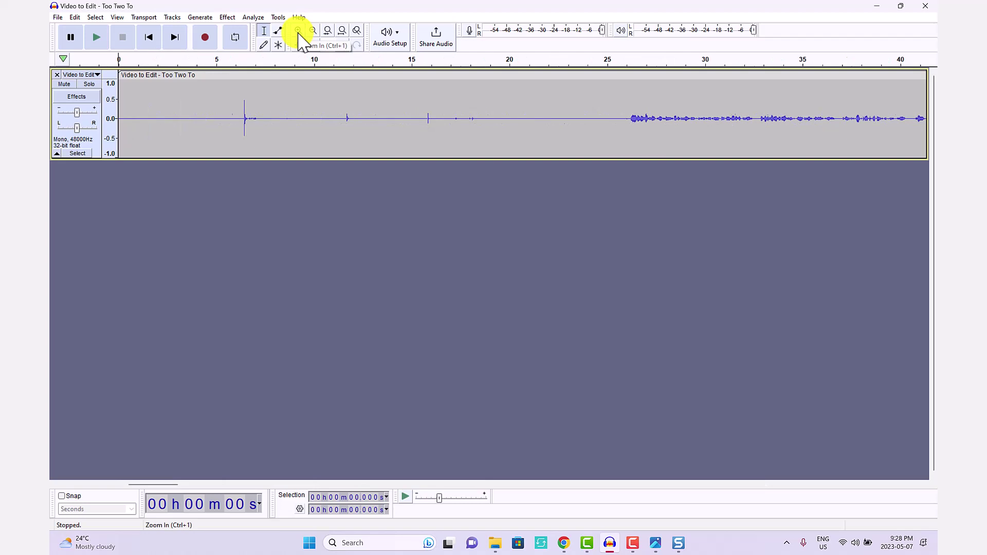
{"action": "left_click_drag", "start_coordinate": [482, 96], "coordinate": [481, 155]}
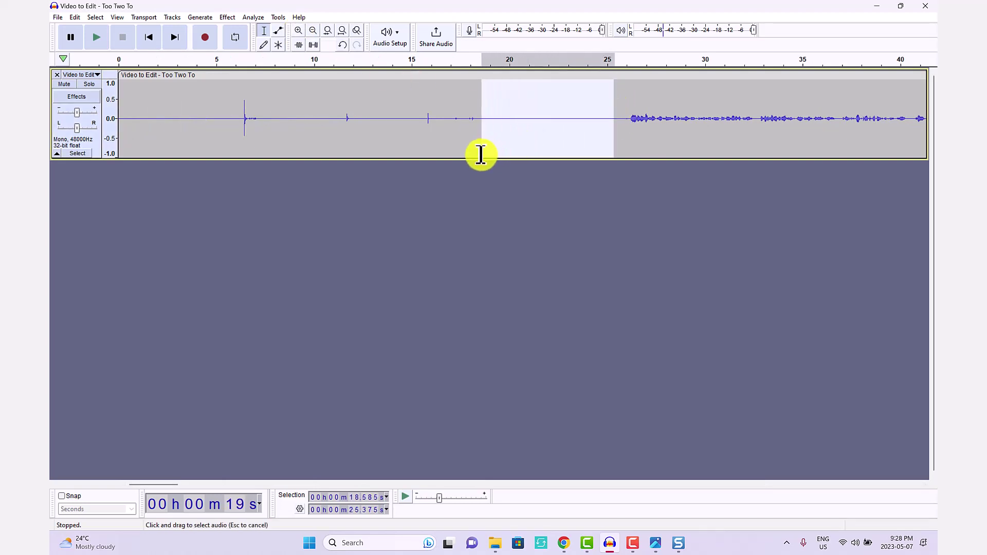
{"action": "key", "text": "space"}
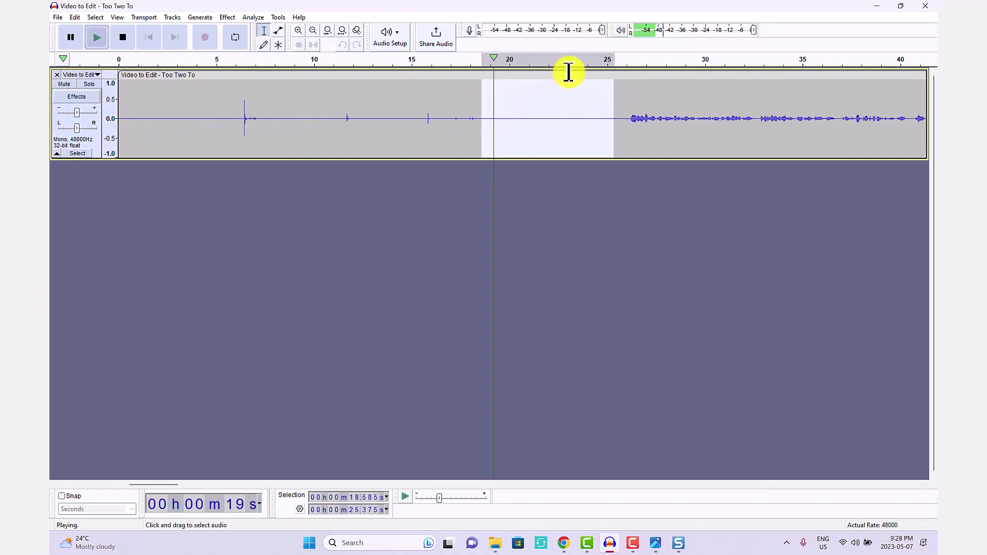
{"action": "key", "text": "space"}
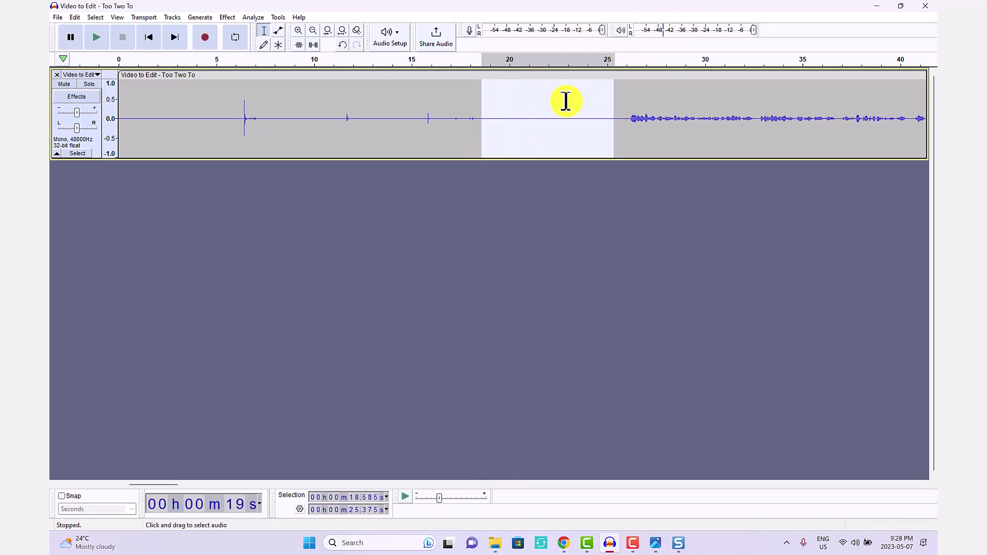
- Capture a Noise Reduction noise profile from the selected quiet gap
{"action": "left_click", "coordinate": [227, 16]}
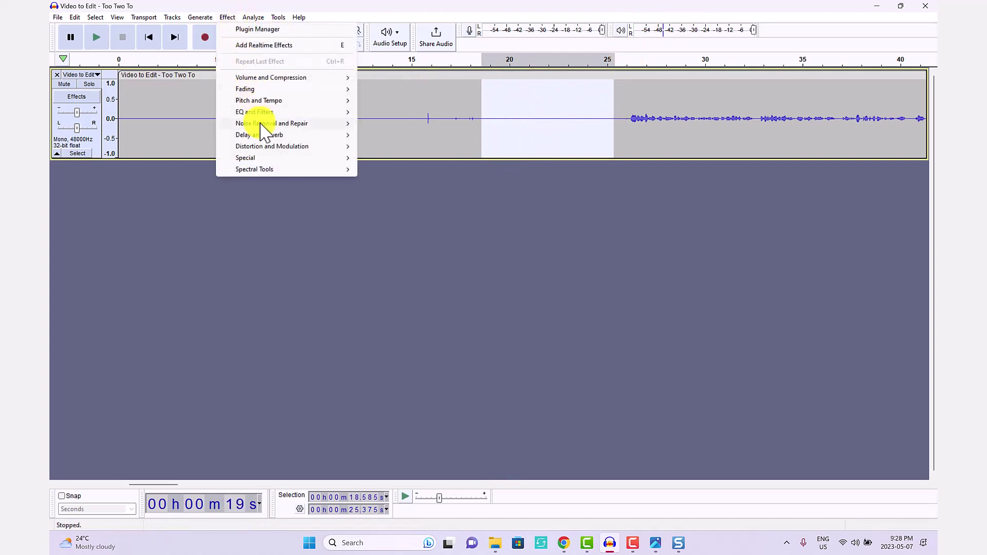
{"action": "mouse_move", "coordinate": [261, 124]}
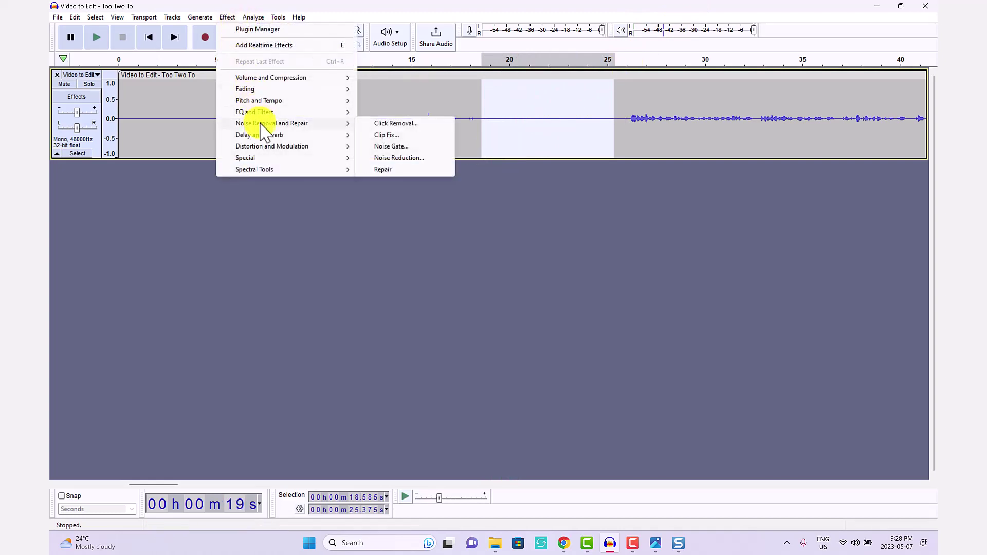
{"action": "left_click", "coordinate": [409, 158]}
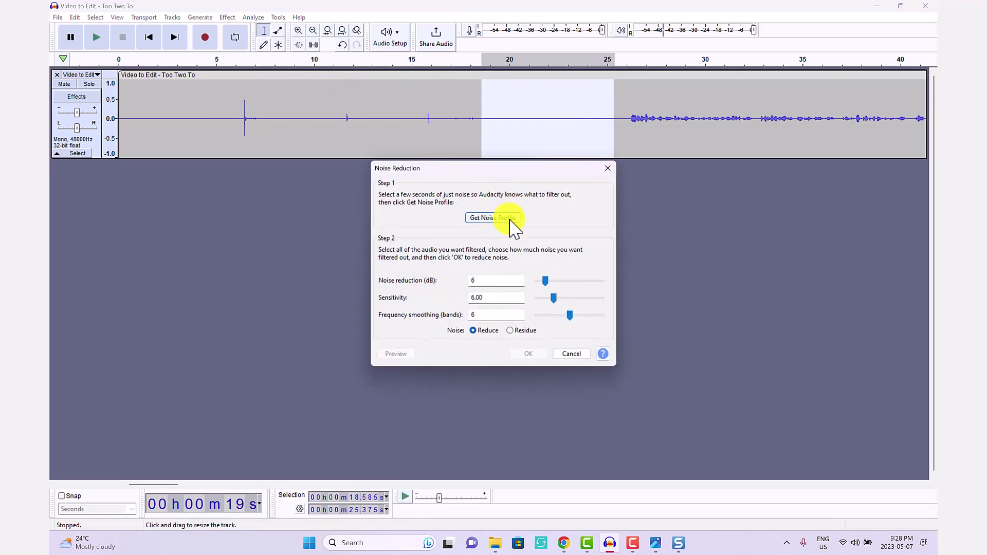
{"action": "left_click", "coordinate": [510, 220]}
- Apply 6 dB Noise Reduction, sensitivity 6.00, to the entire 10:54.8 track
{"action": "left_click", "coordinate": [534, 138]}
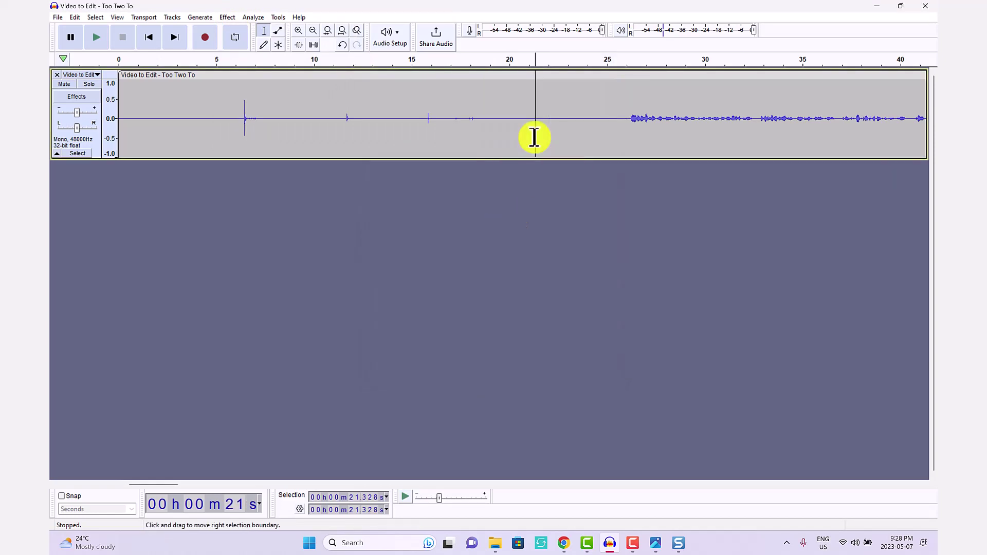
{"action": "key", "text": "ctrl+a"}
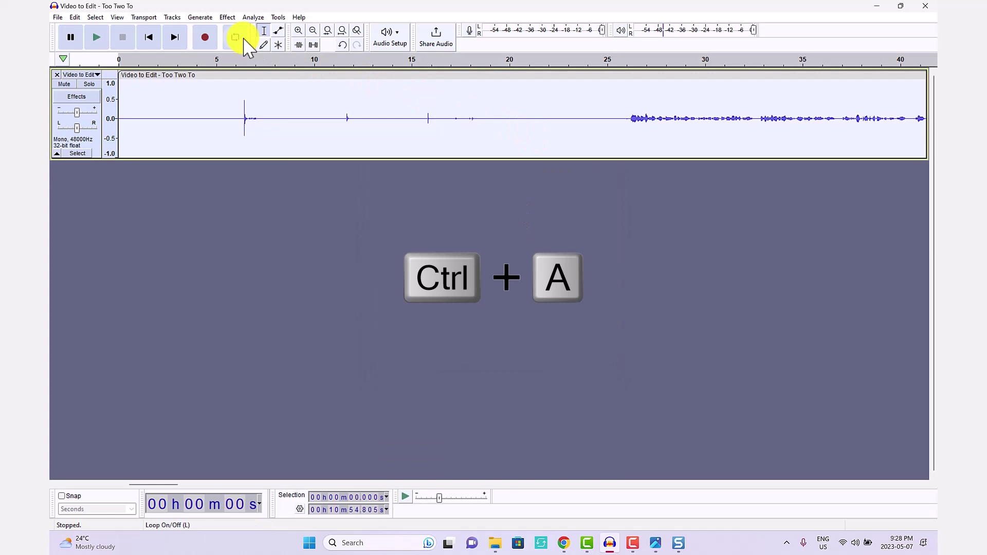
{"action": "left_click", "coordinate": [227, 17]}
{"action": "mouse_move", "coordinate": [273, 132]}
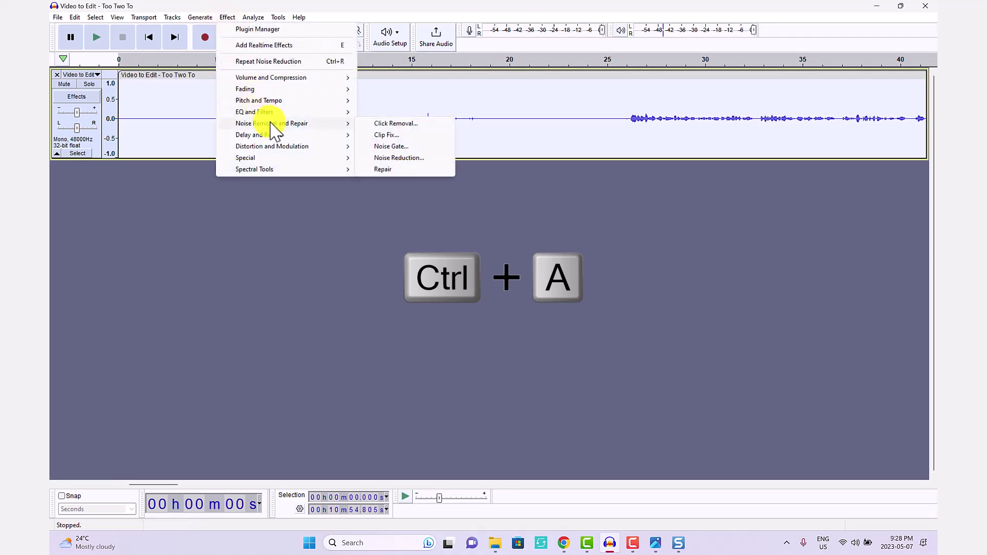
{"action": "left_click", "coordinate": [414, 158]}
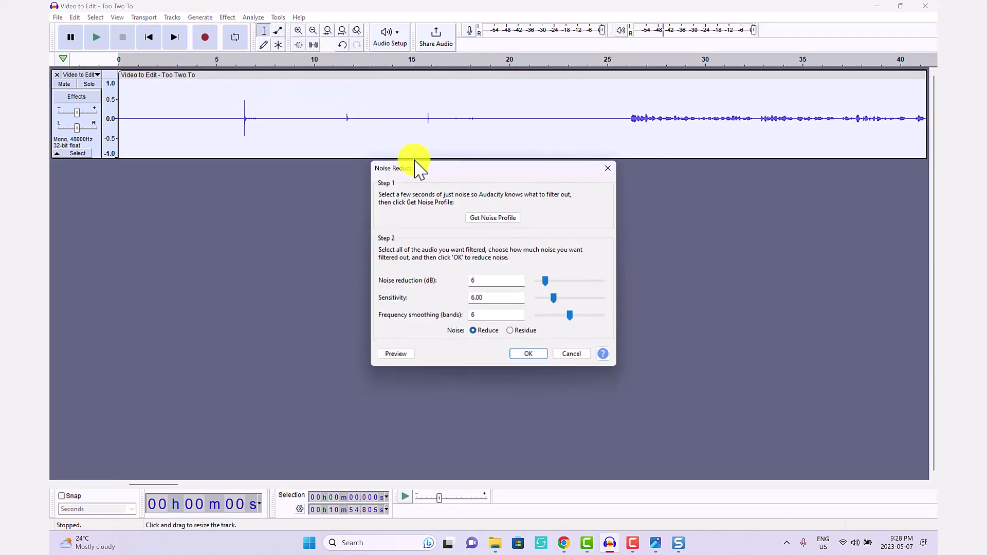
{"action": "left_click", "coordinate": [524, 354]}
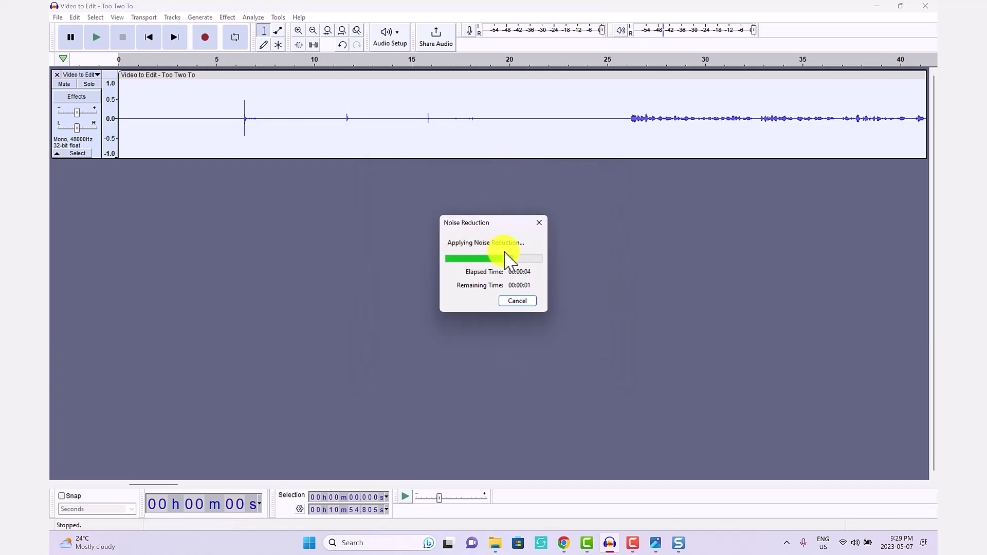
- Play back the cleaned audio from 19.358 s to check the result
{"action": "left_click", "coordinate": [497, 134]}
{"action": "key", "text": "space"}
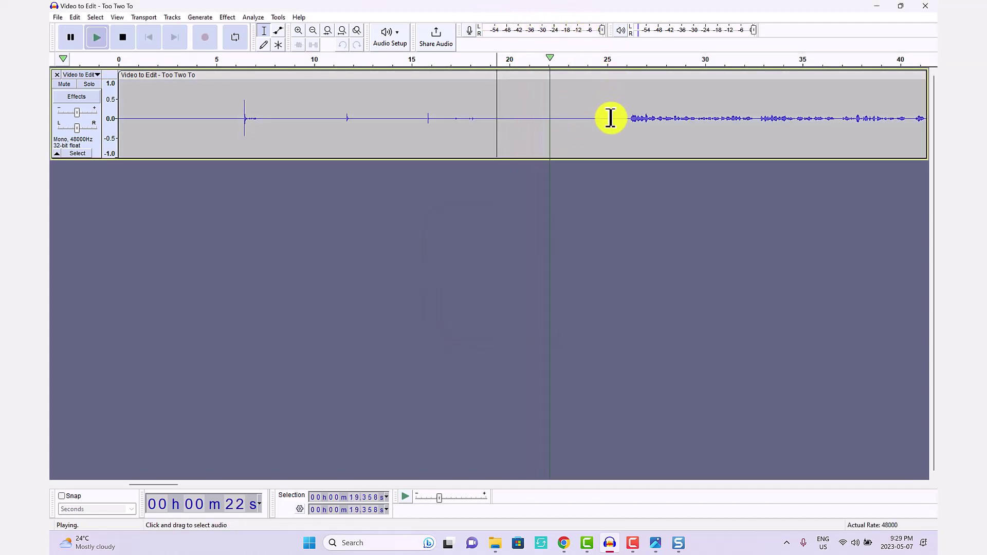
{"action": "key", "text": "space"}
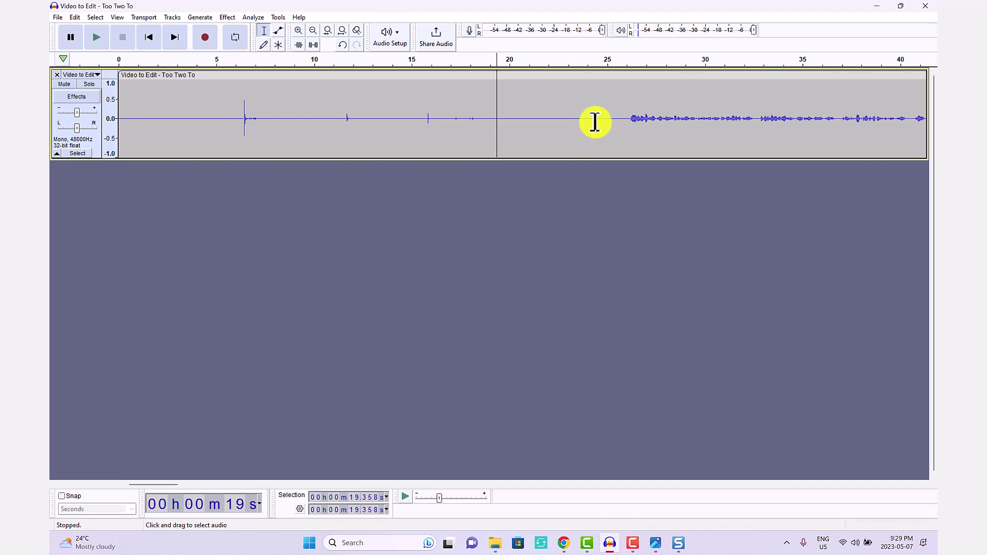